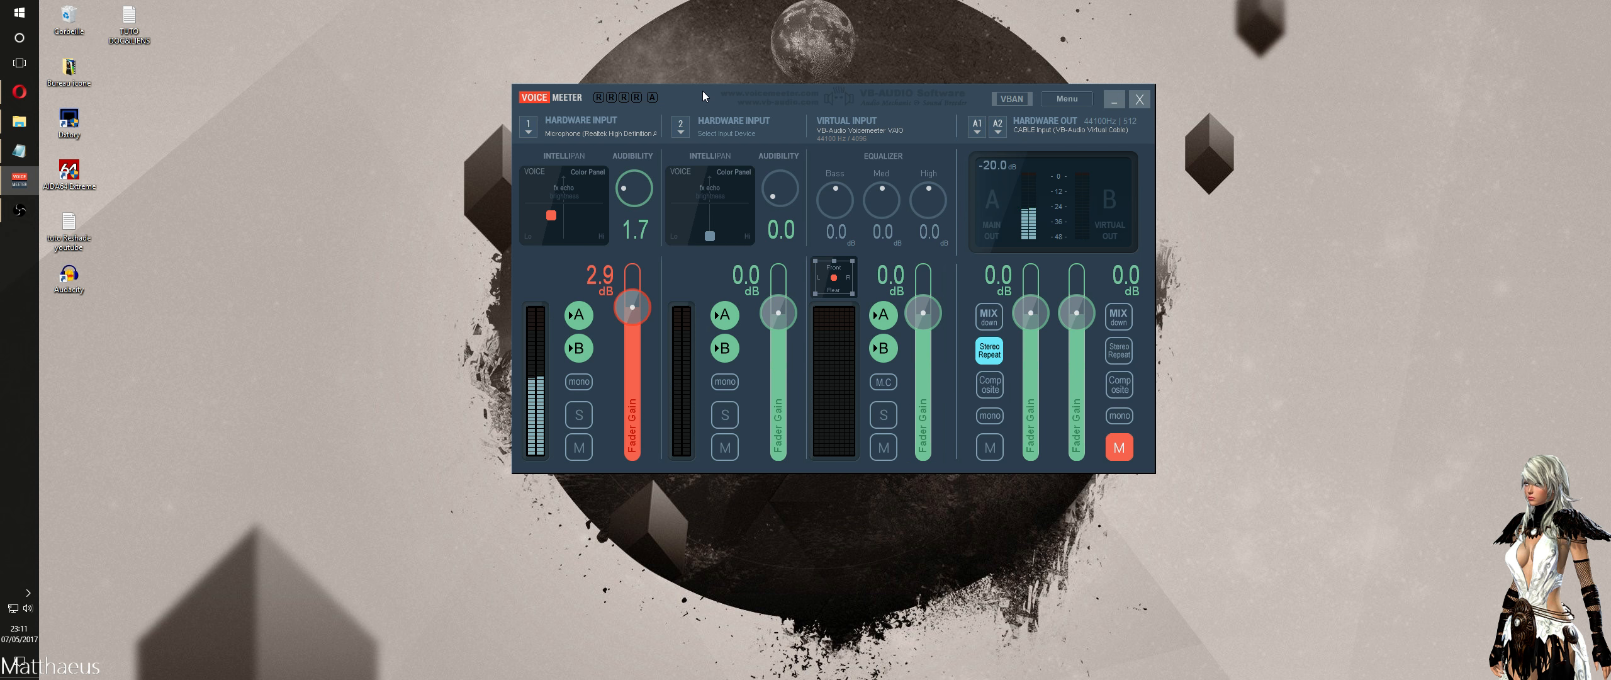
drag(703, 91, 381, 119)
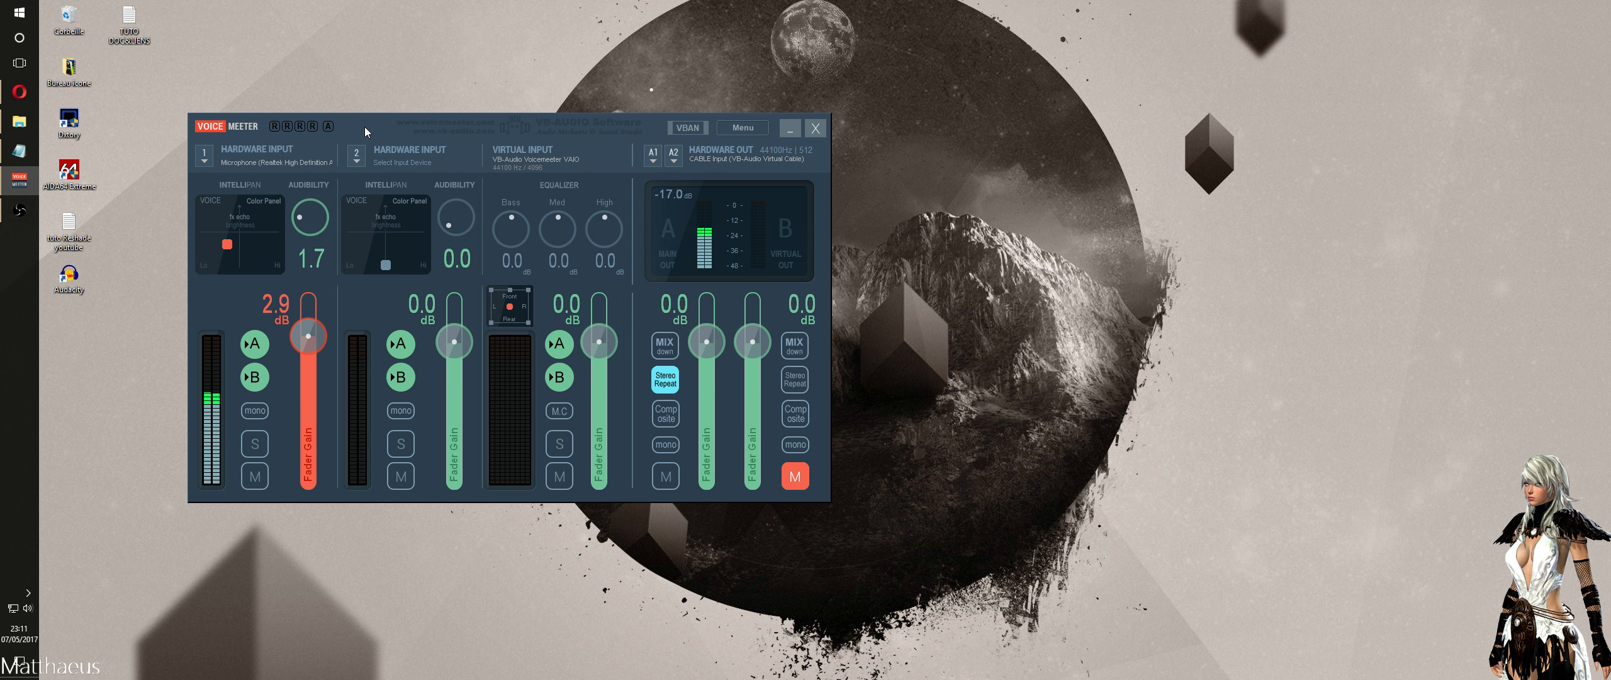
drag(365, 125, 499, 155)
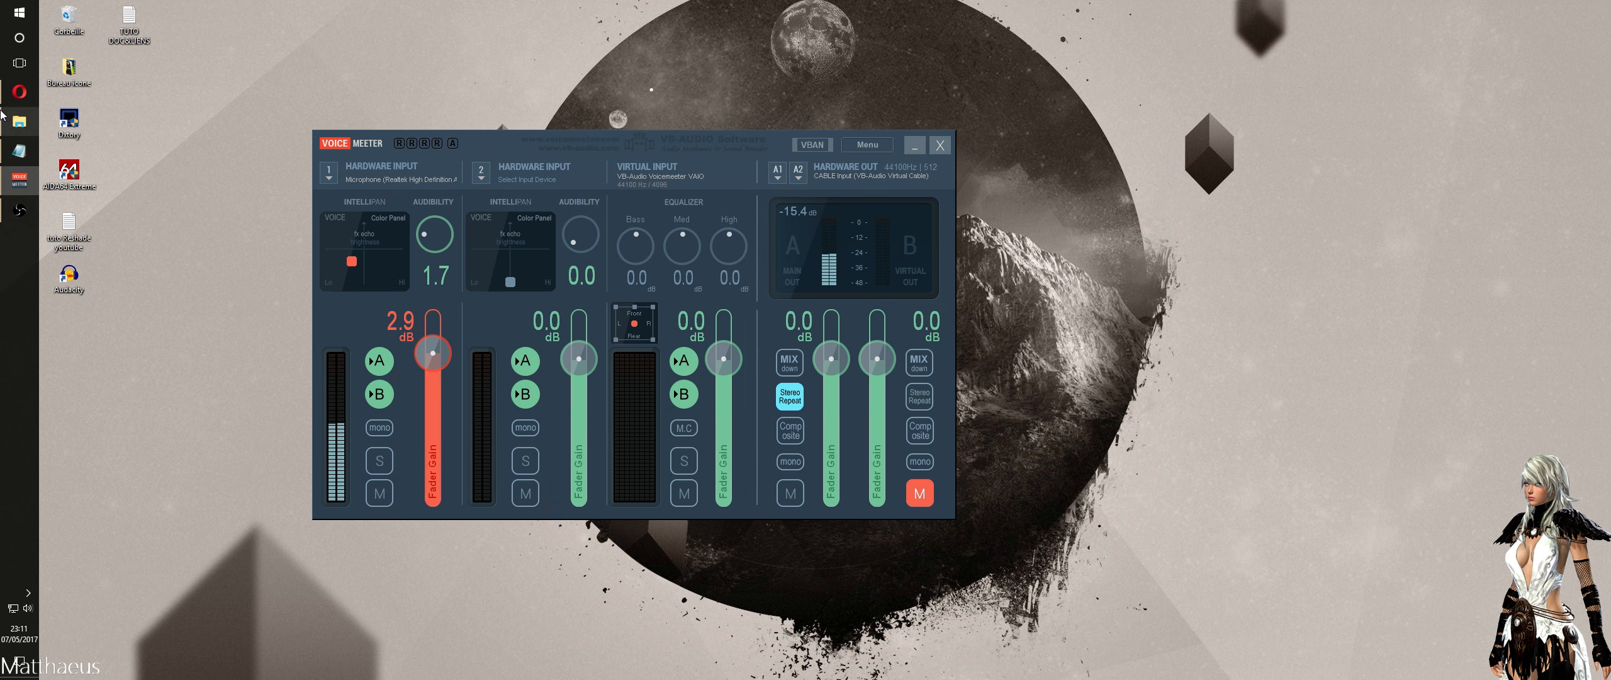
Switch to the Opera browser and examine the VB-CABLE driver download section on the Virtual Audio Cable page.
click(19, 91)
click(141, 9)
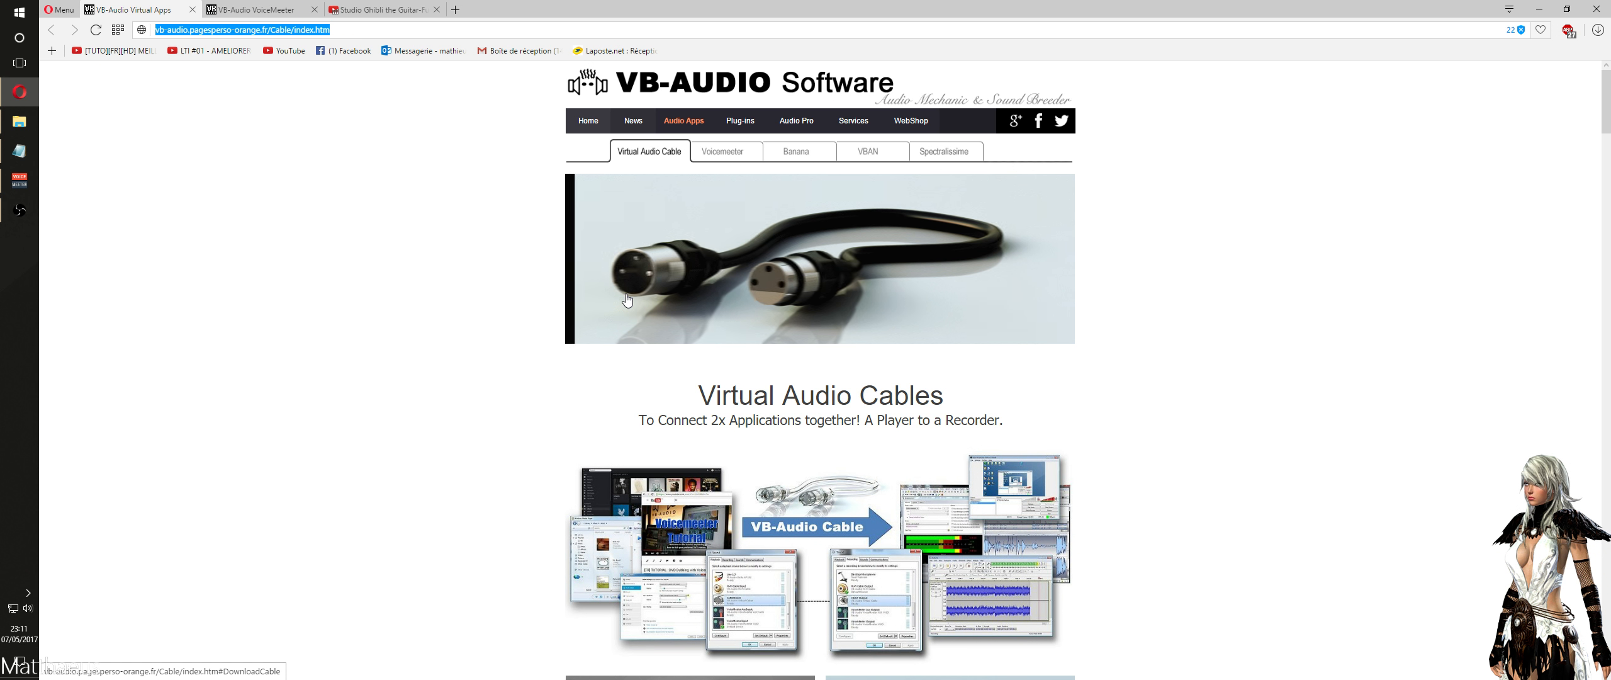
scroll(768, 236, down, 3)
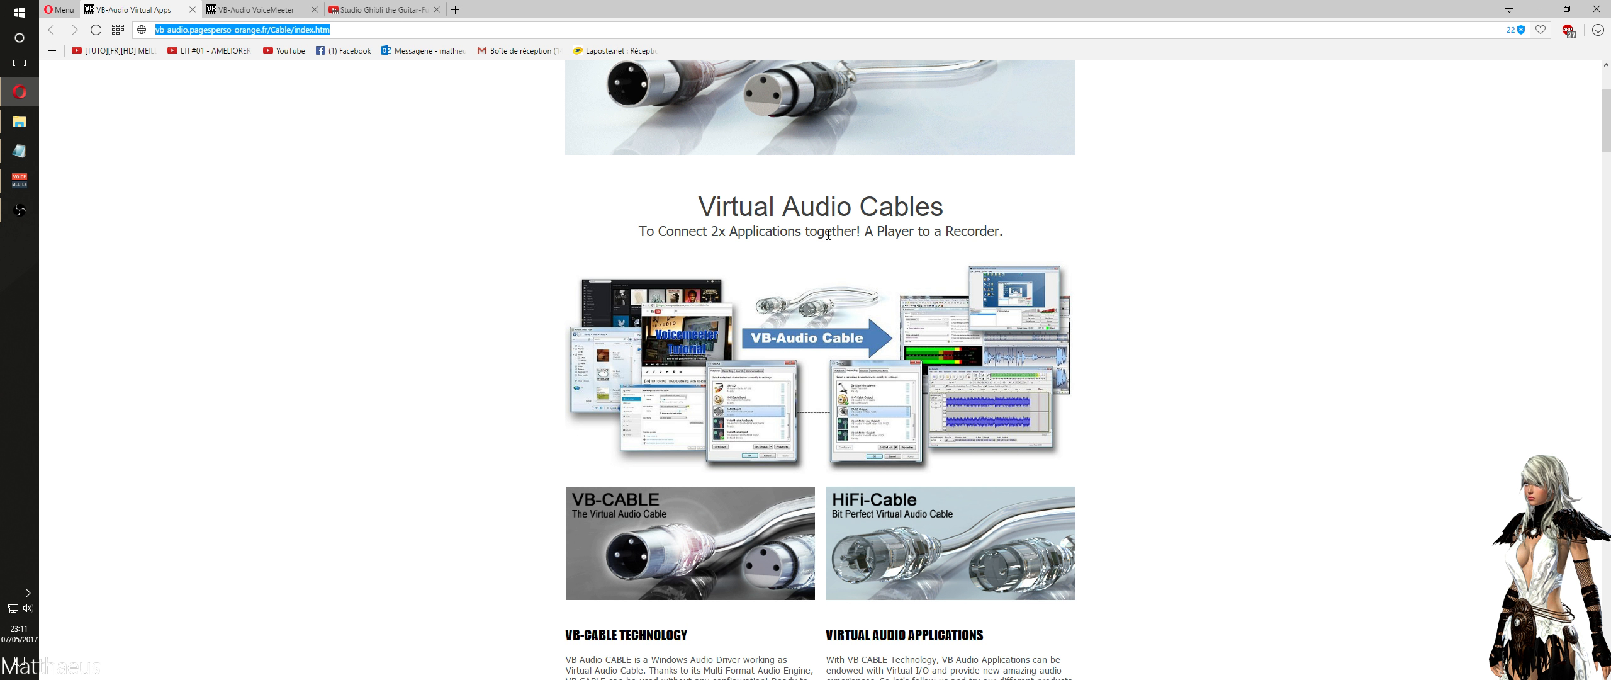
scroll(829, 235, down, 12)
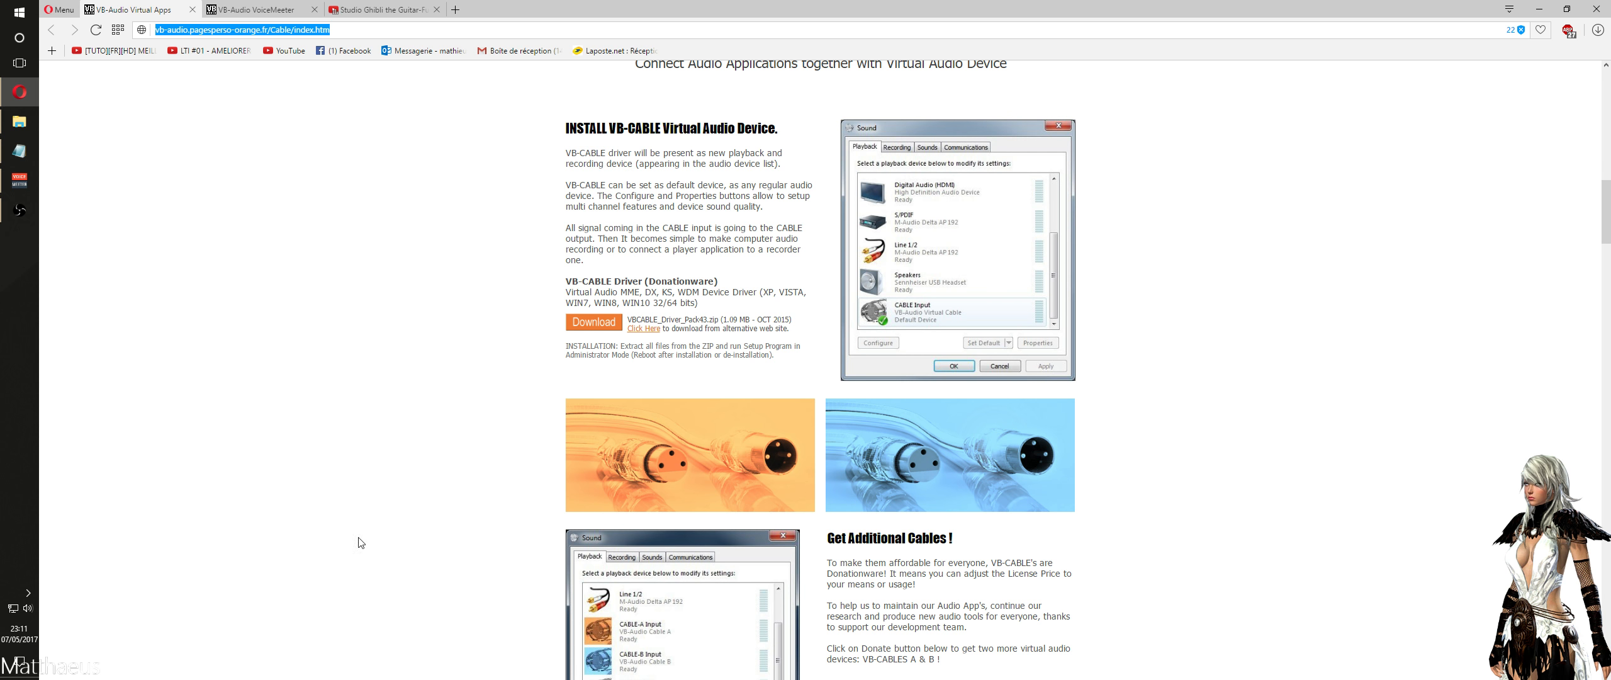
scroll(722, 379, down, 5)
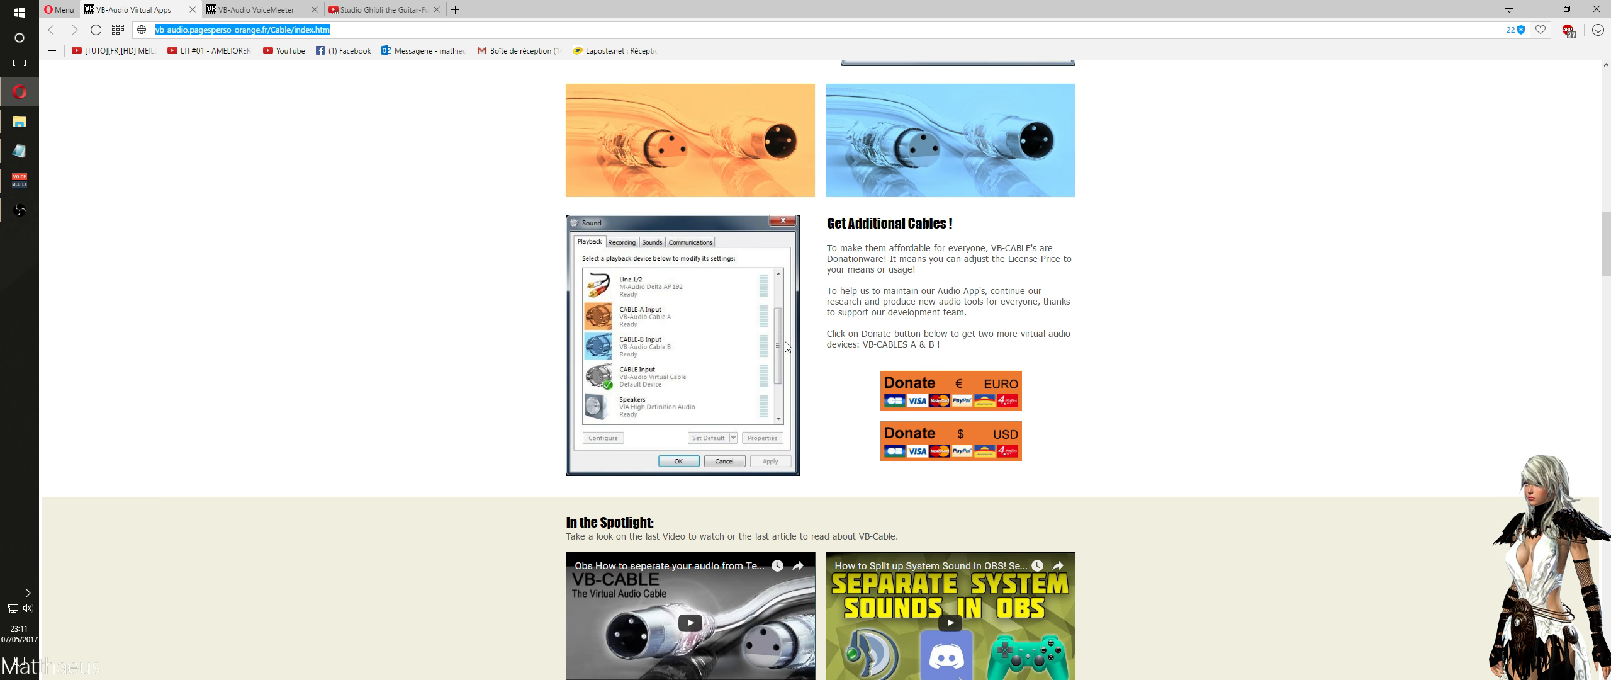
scroll(622, 301, up, 5)
scroll(622, 301, up, 2)
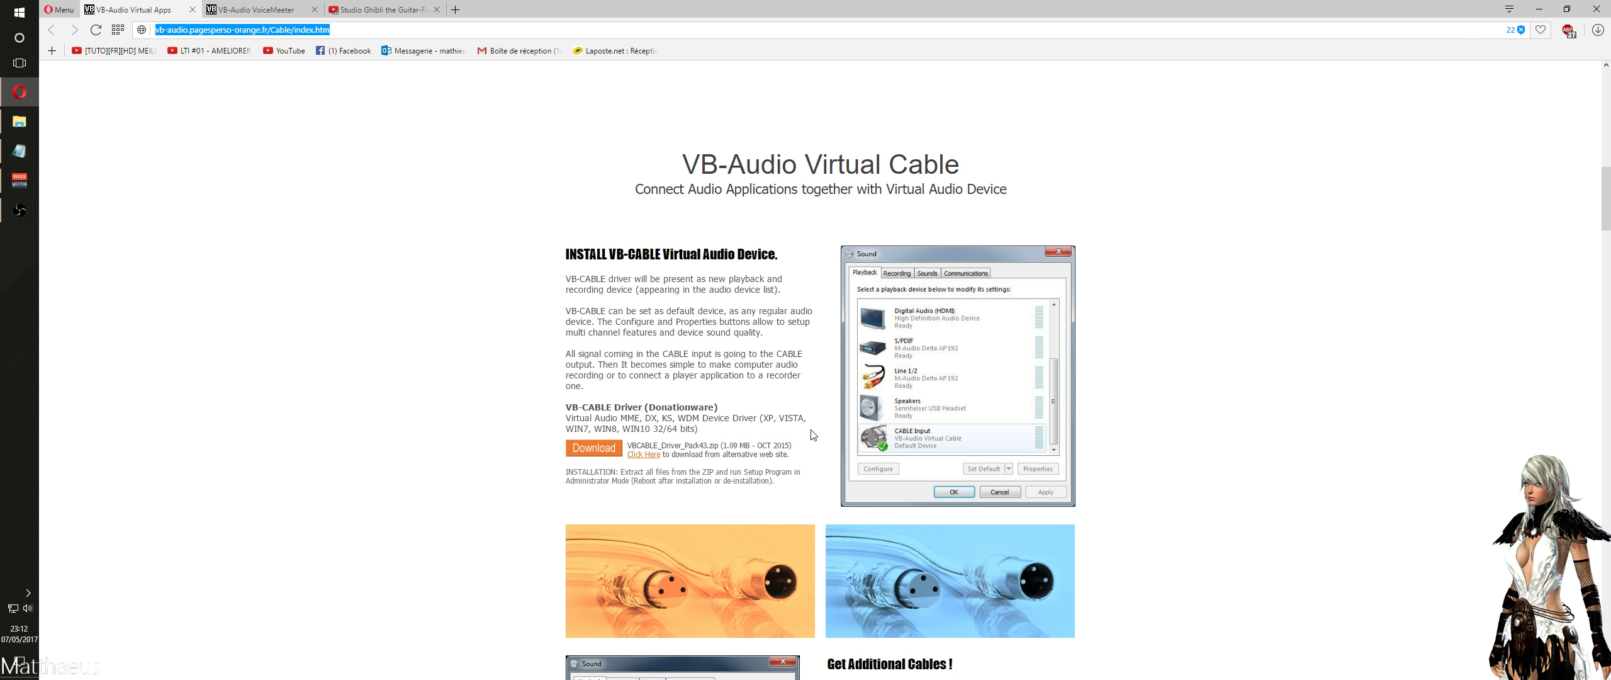
Look through the Voicemeeter page for the 1.0.5.3 ZIP package download, and open its save dialog without saving.
click(257, 17)
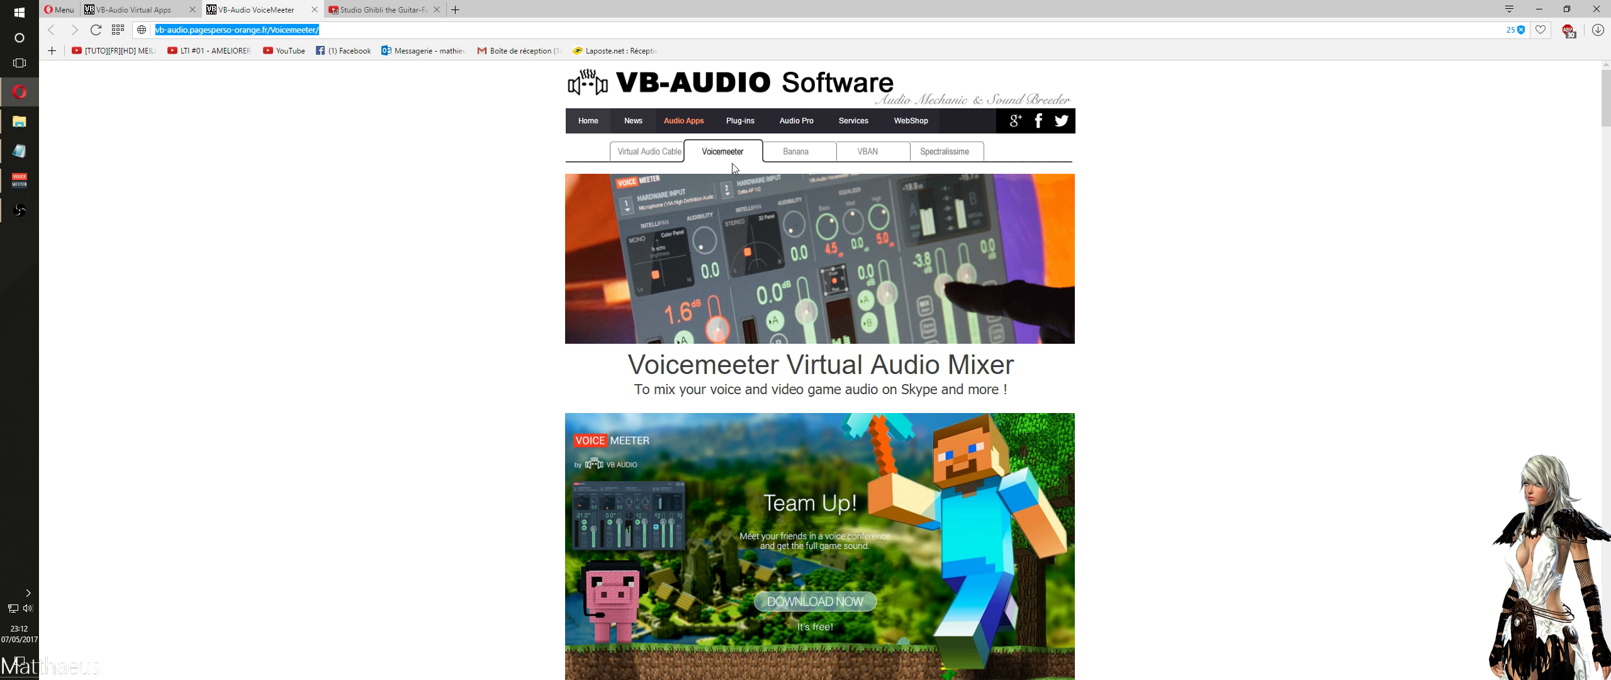
scroll(727, 280, down, 2)
scroll(731, 252, up, 2)
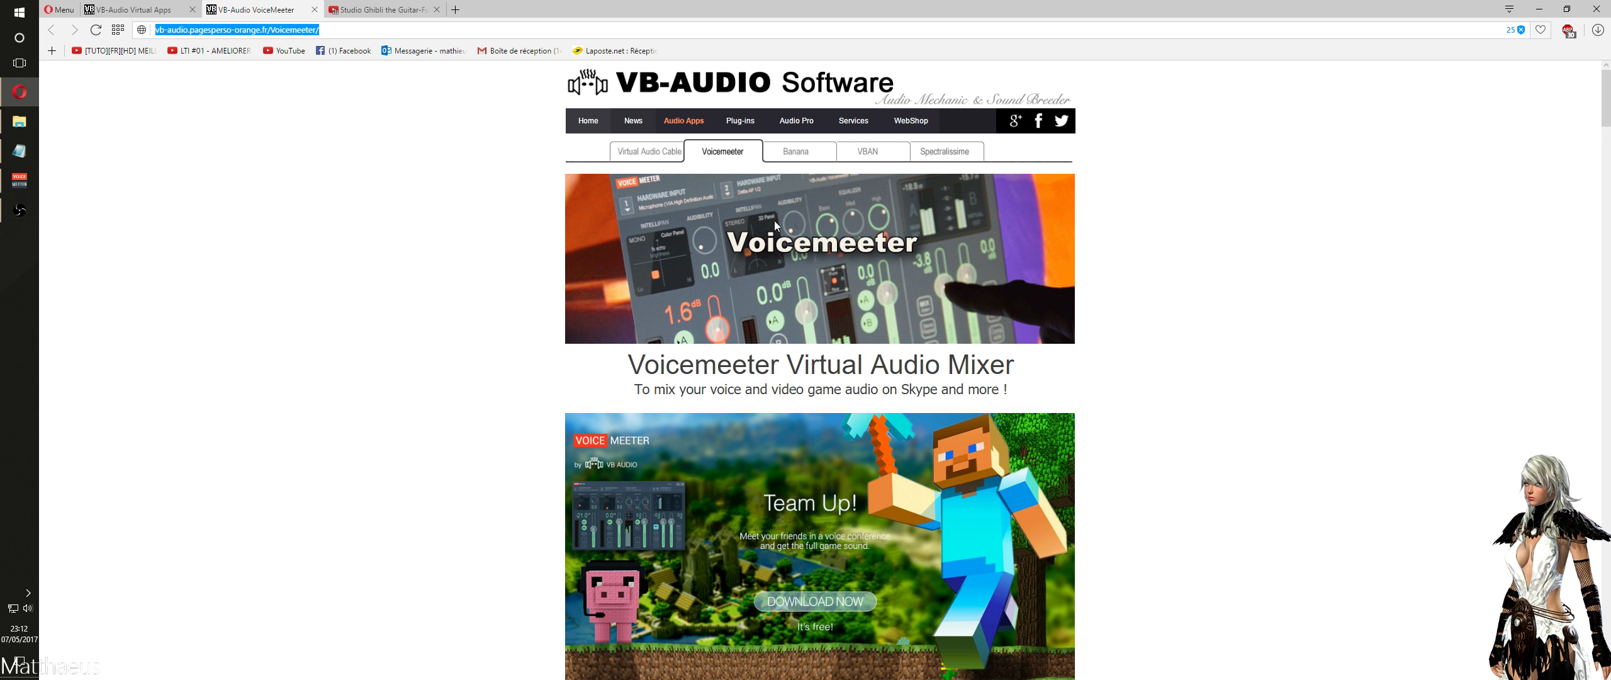
scroll(742, 431, down, 4)
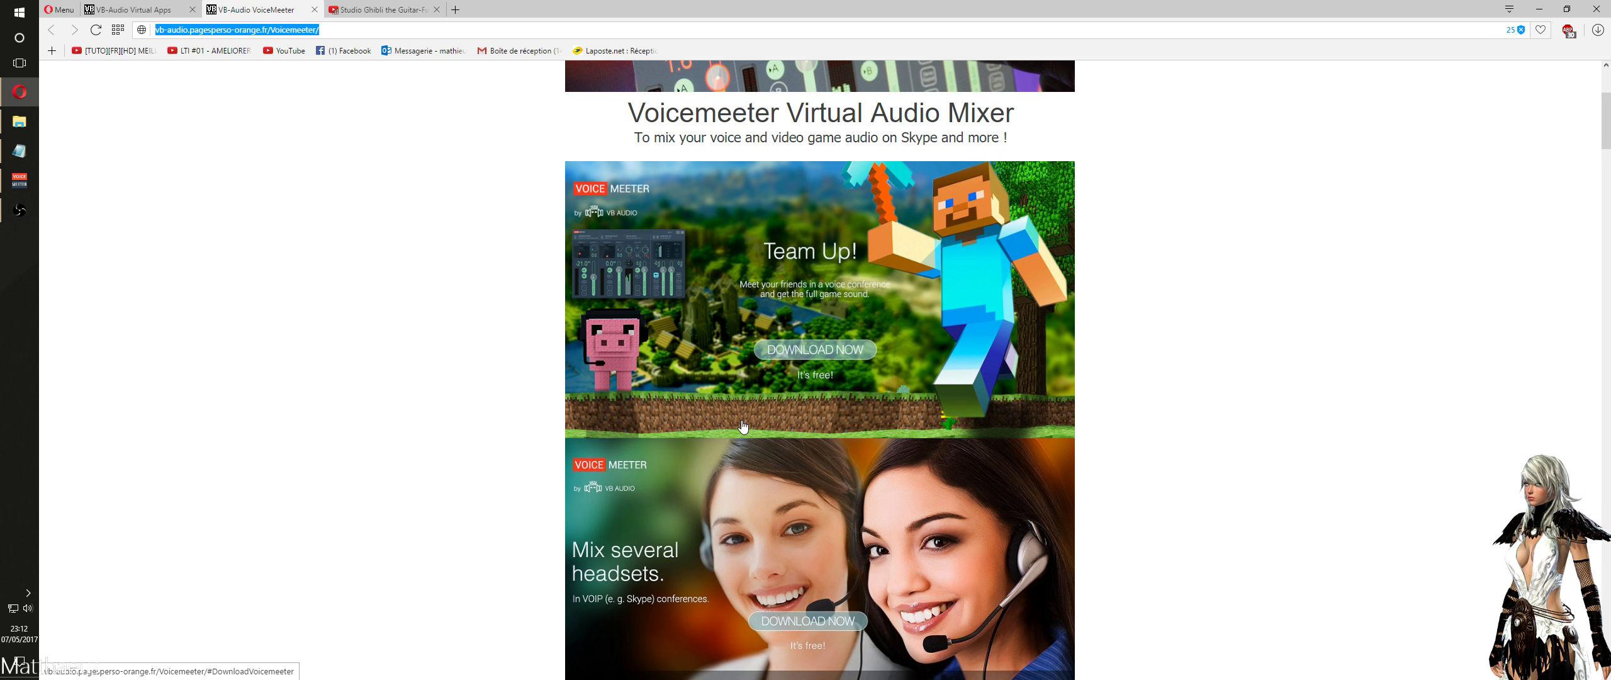
scroll(737, 404, down, 12)
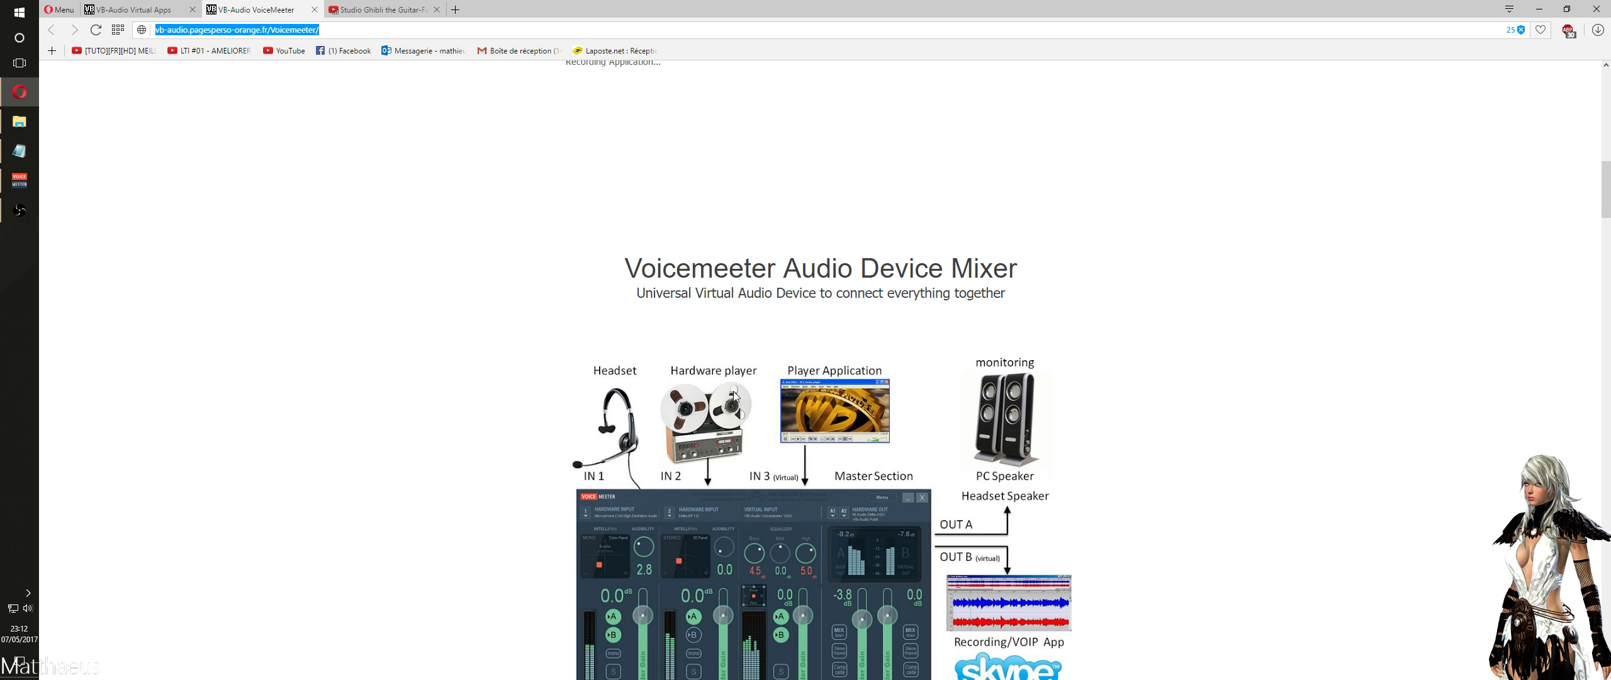
scroll(734, 395, down, 15)
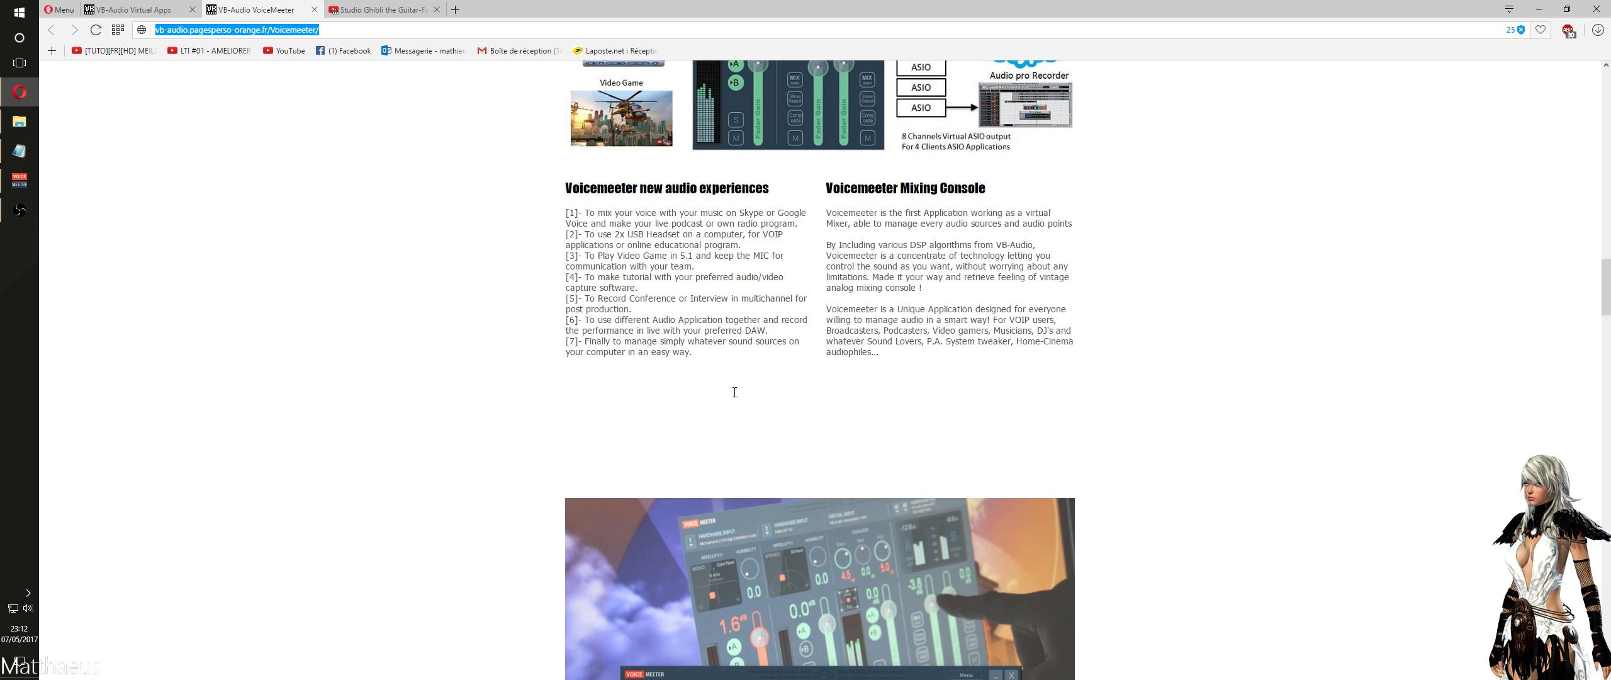
scroll(734, 396, down, 6)
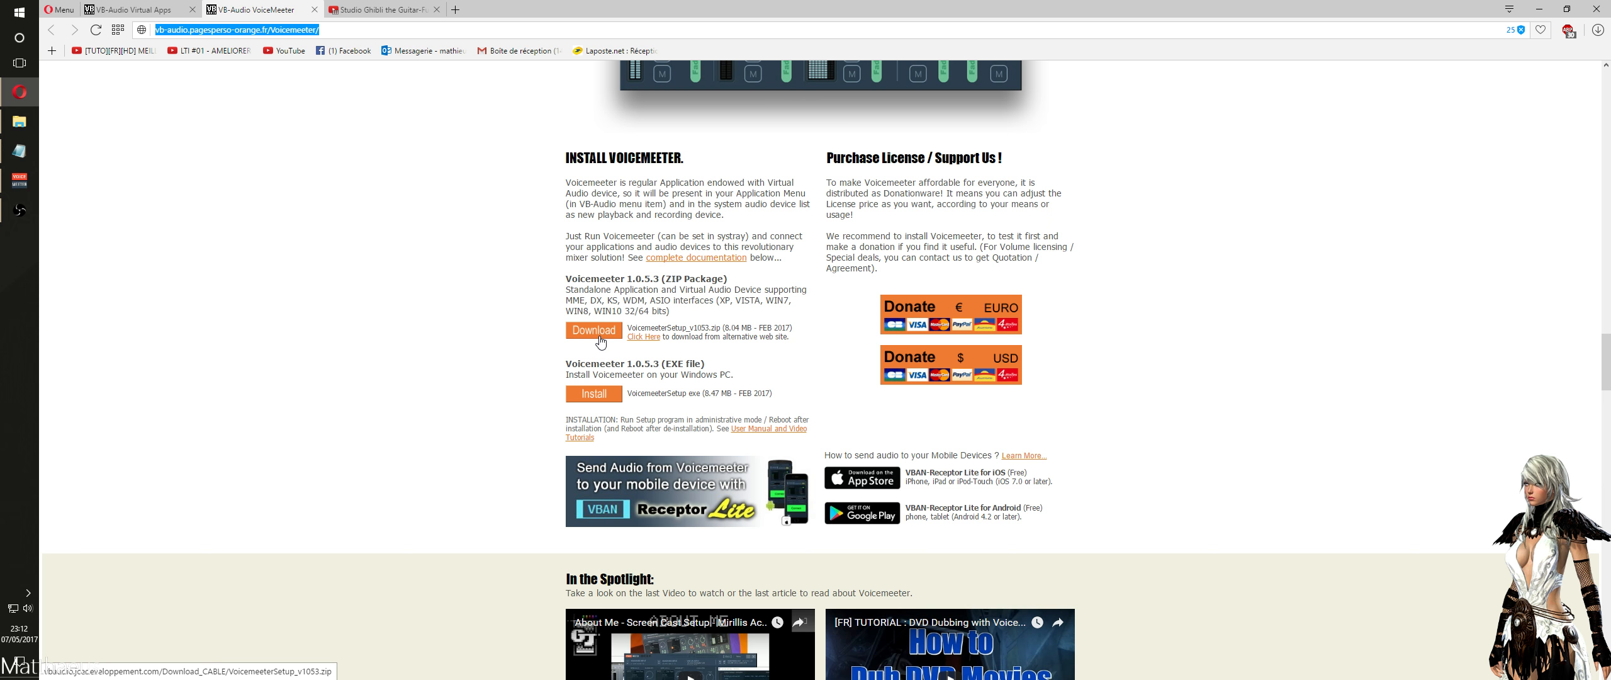
scroll(603, 338, down, 5)
scroll(603, 338, up, 13)
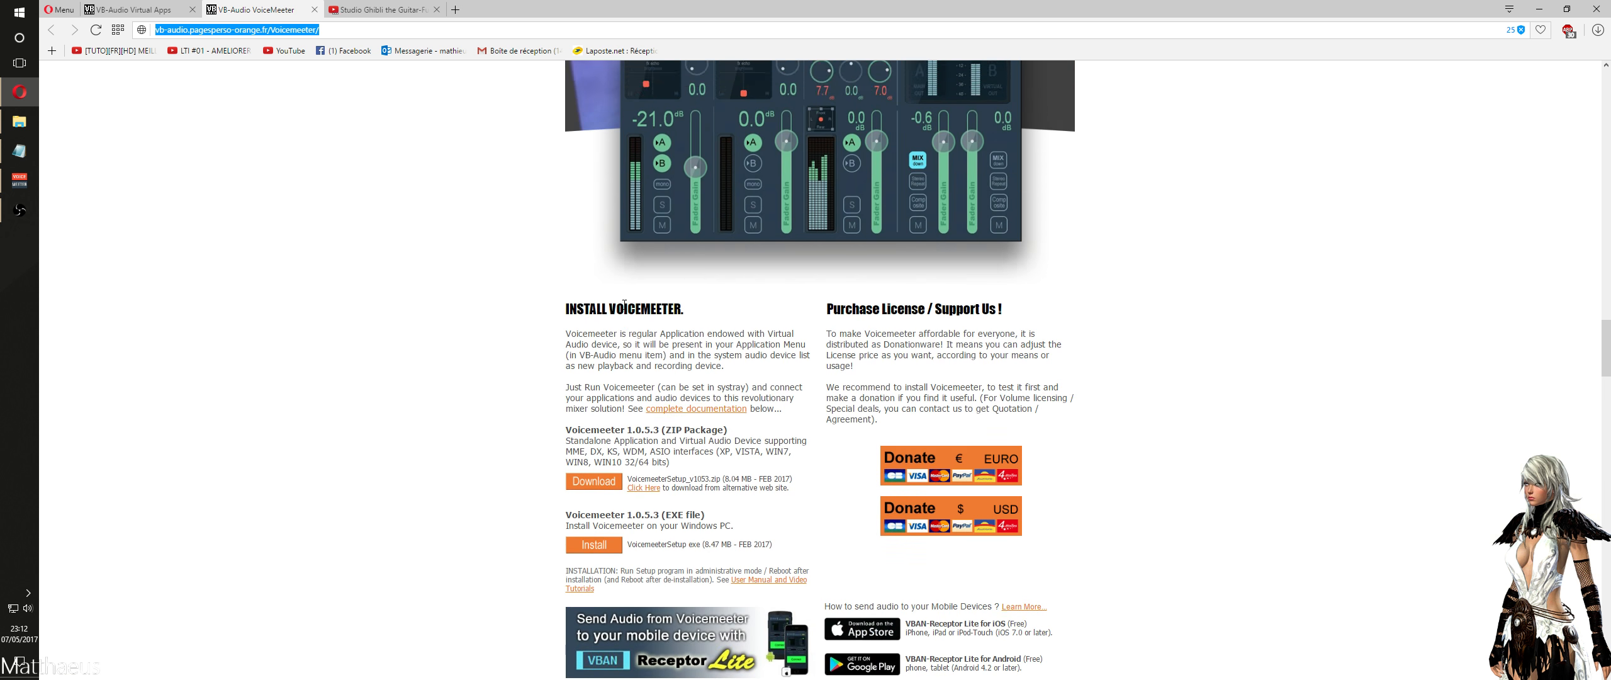
scroll(662, 554, down, 9)
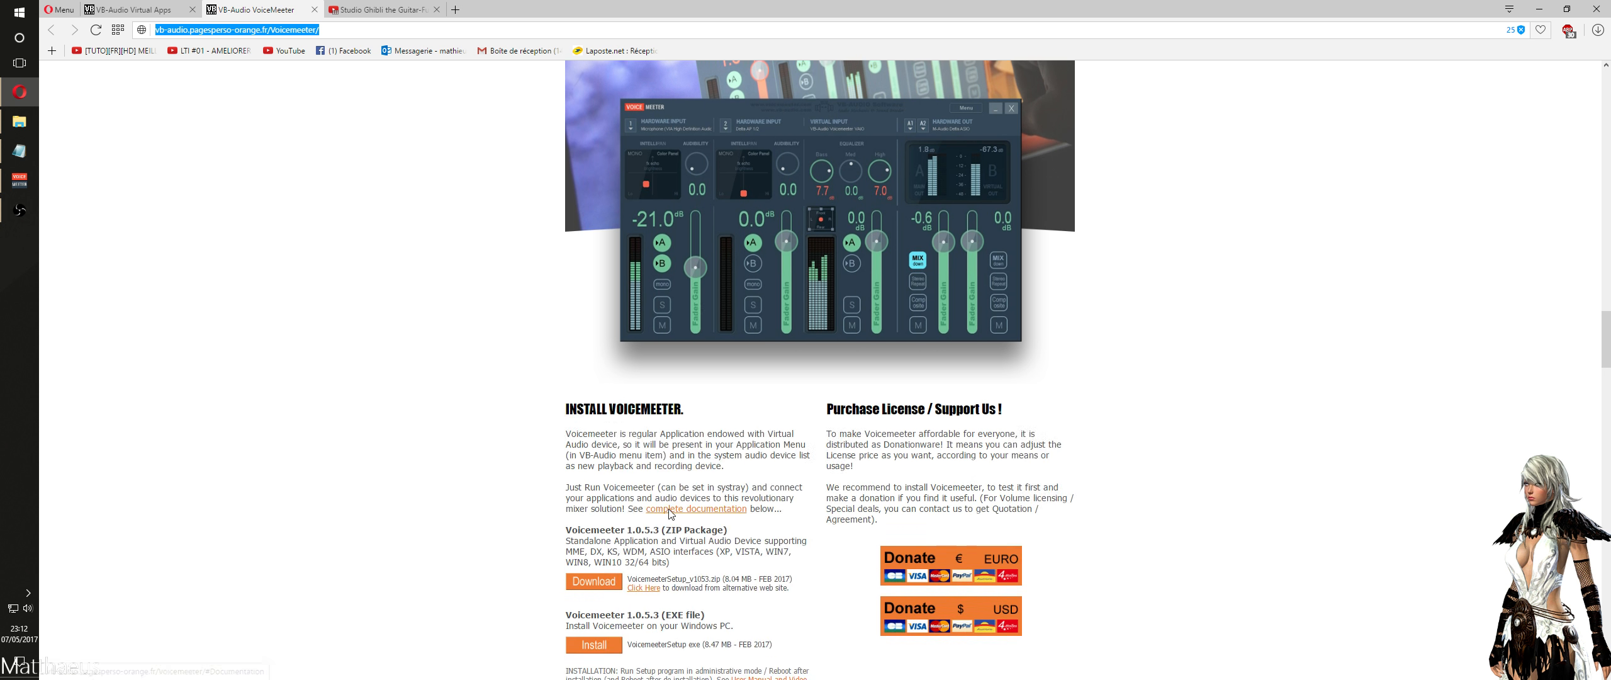
click(604, 269)
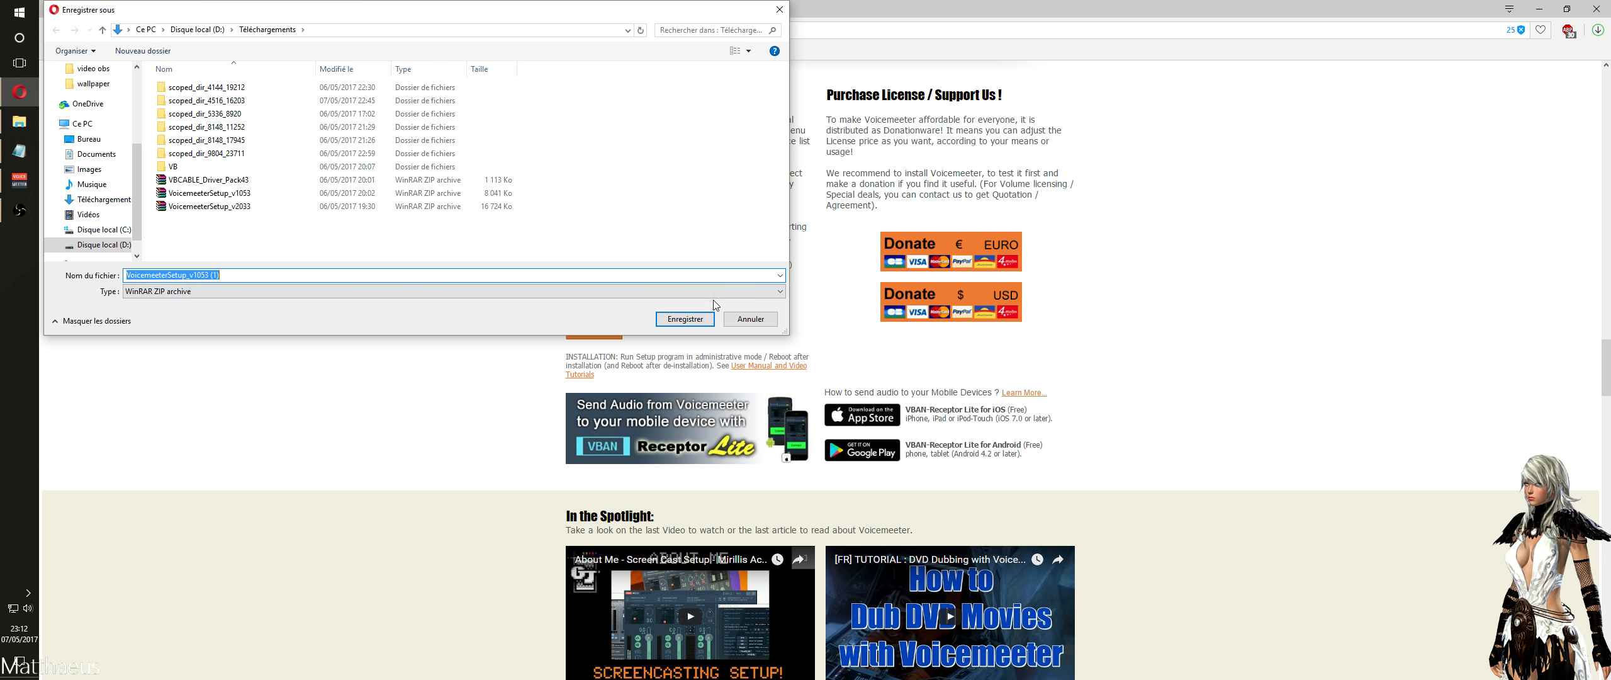
click(751, 319)
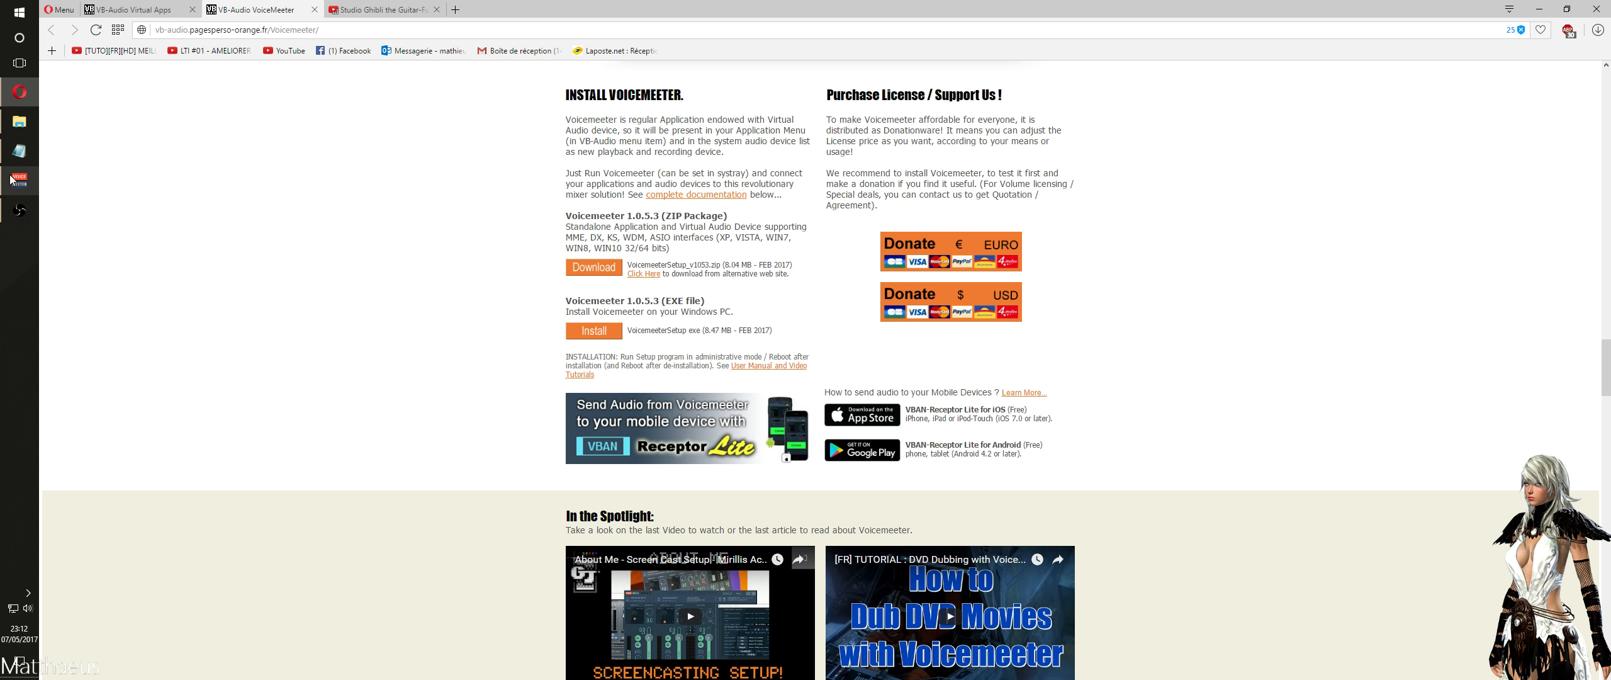
Switch back to Voicemeeter, minimise the browser and reposition the mixer window over the desktop.
click(11, 180)
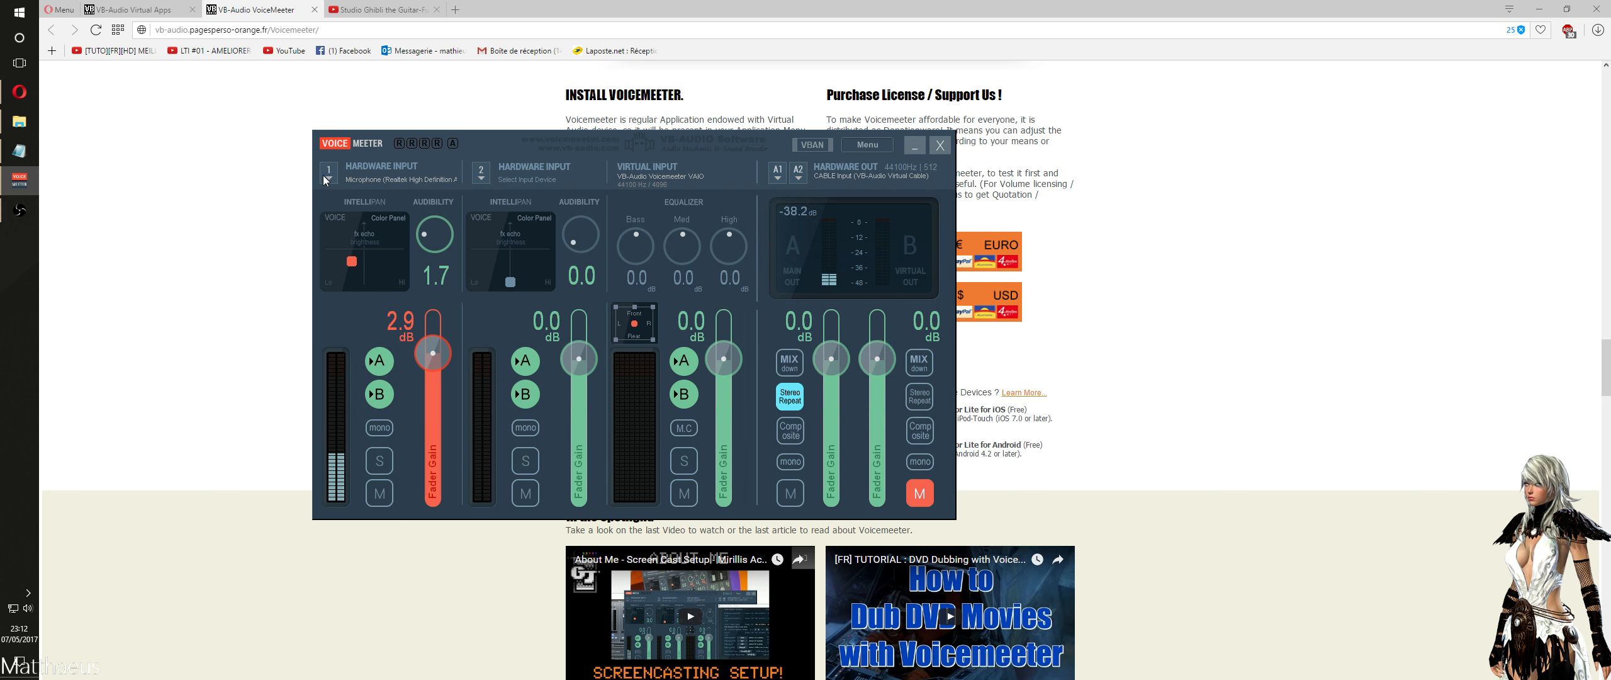
drag(518, 142, 875, 110)
click(1540, 9)
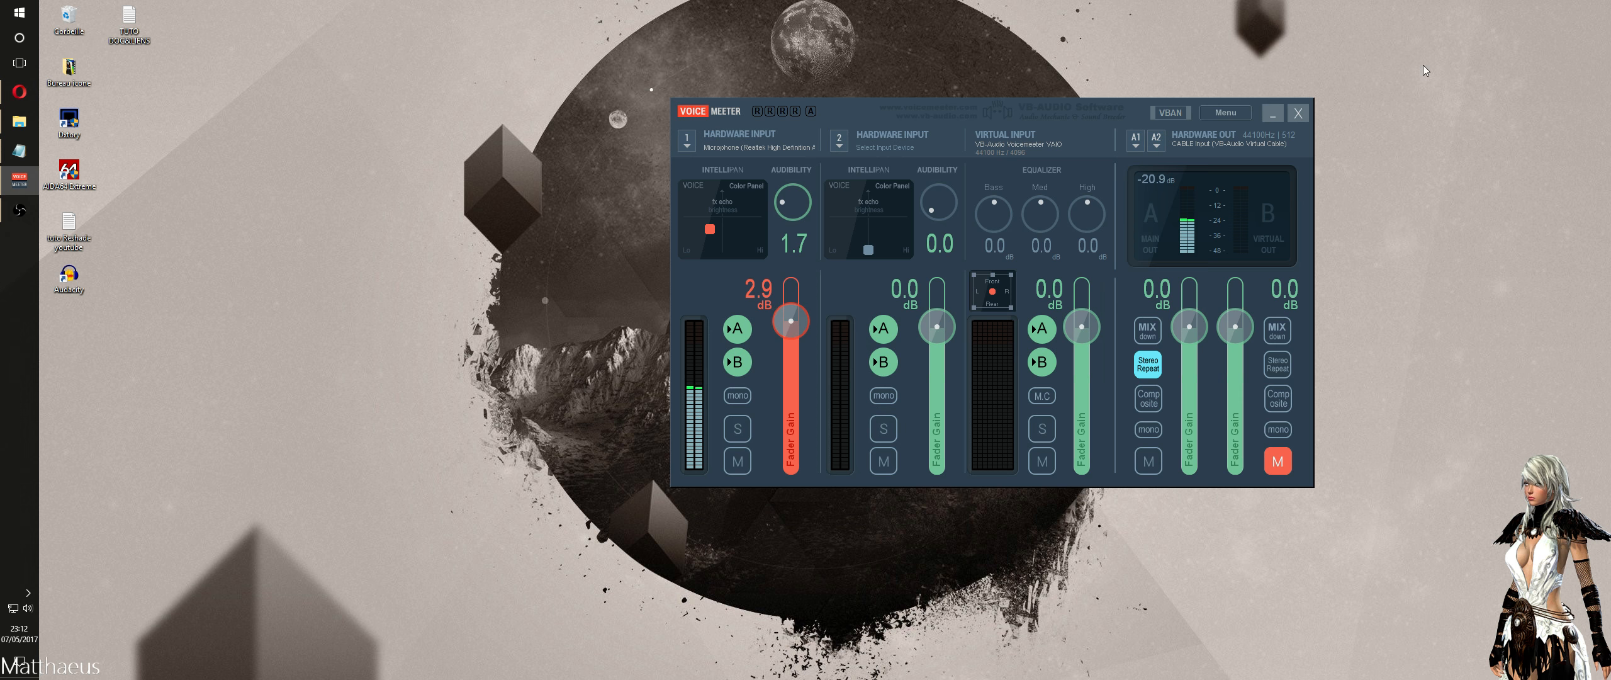
drag(863, 111, 606, 81)
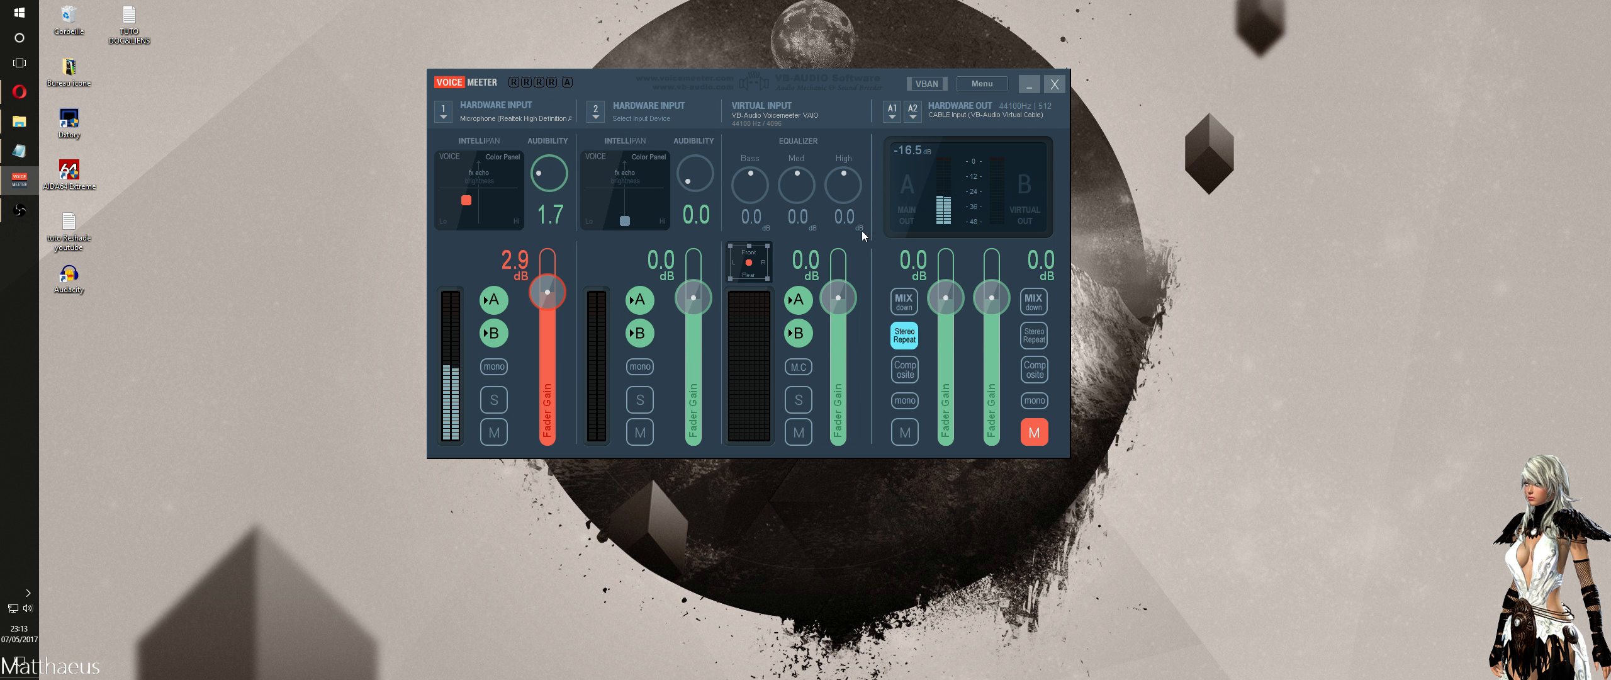
Choose WDM: Microphone (Realtek High Definition Audio) for Hardware Input 1 and check the device list of output A1.
click(446, 119)
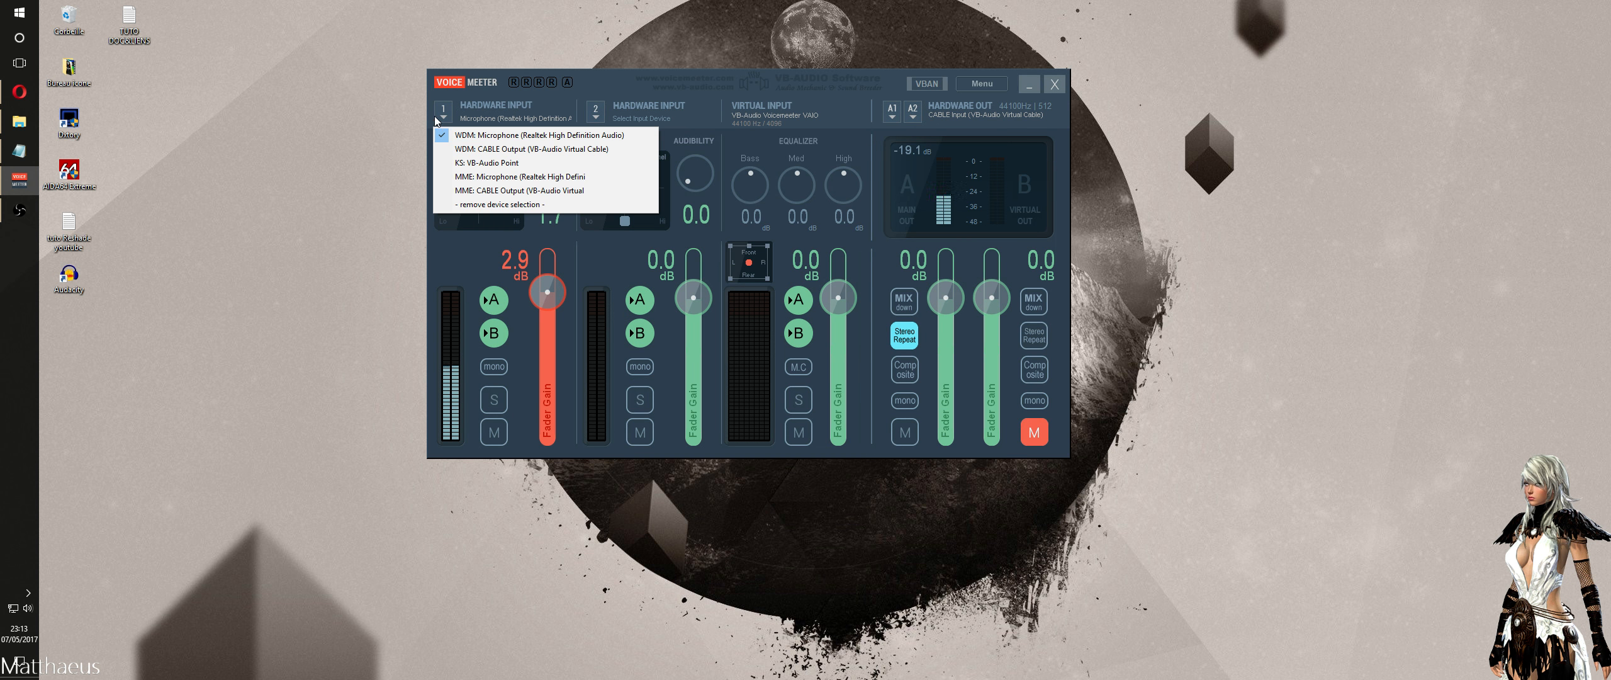
click(511, 134)
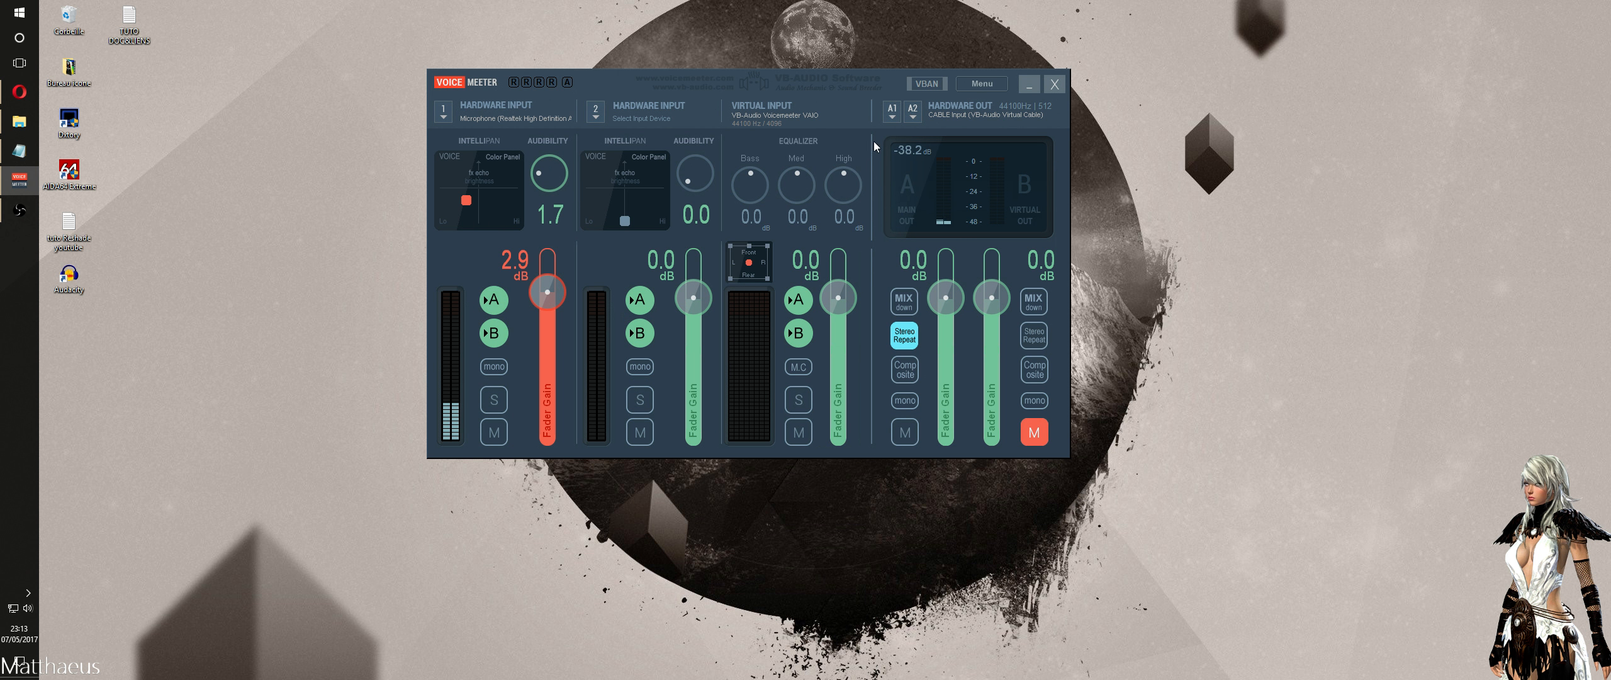
click(892, 118)
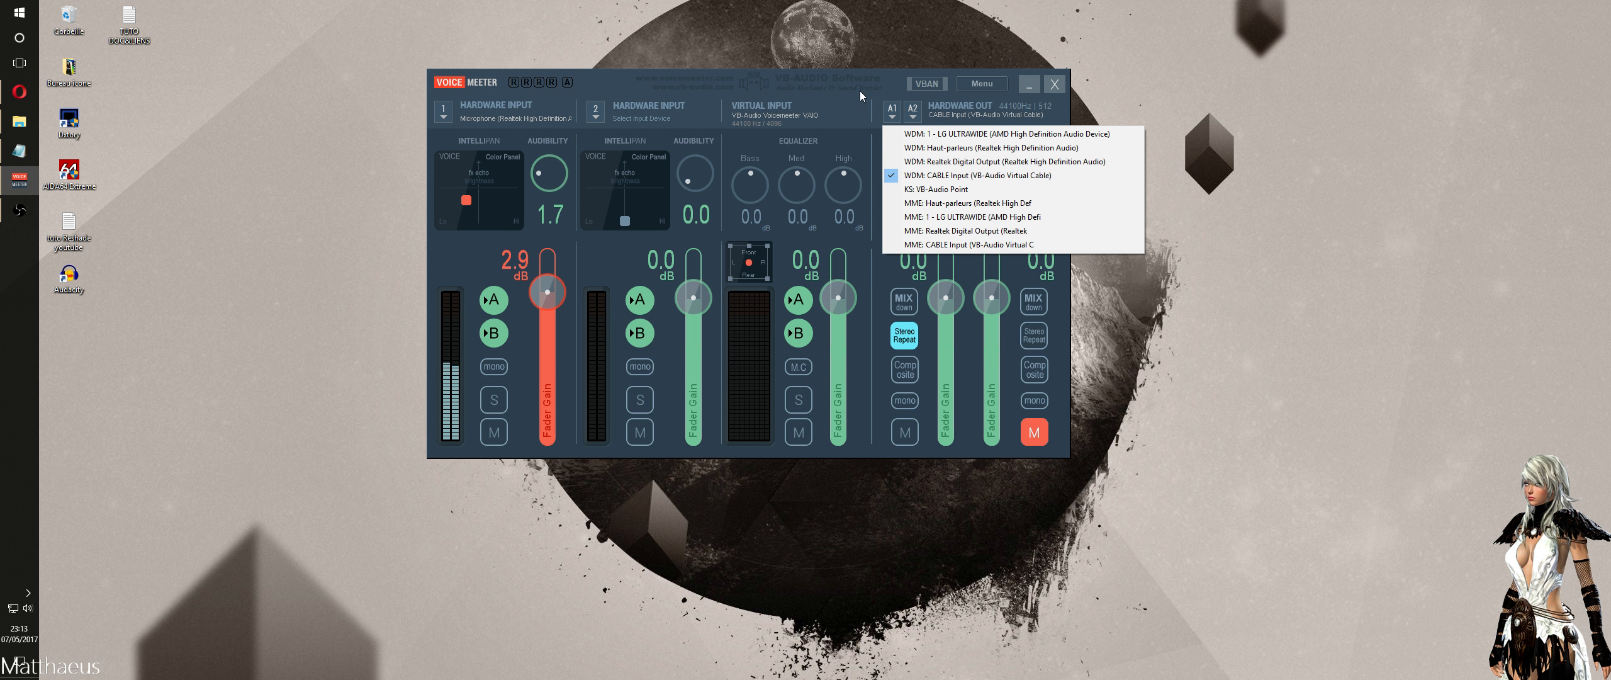
drag(881, 73, 691, 64)
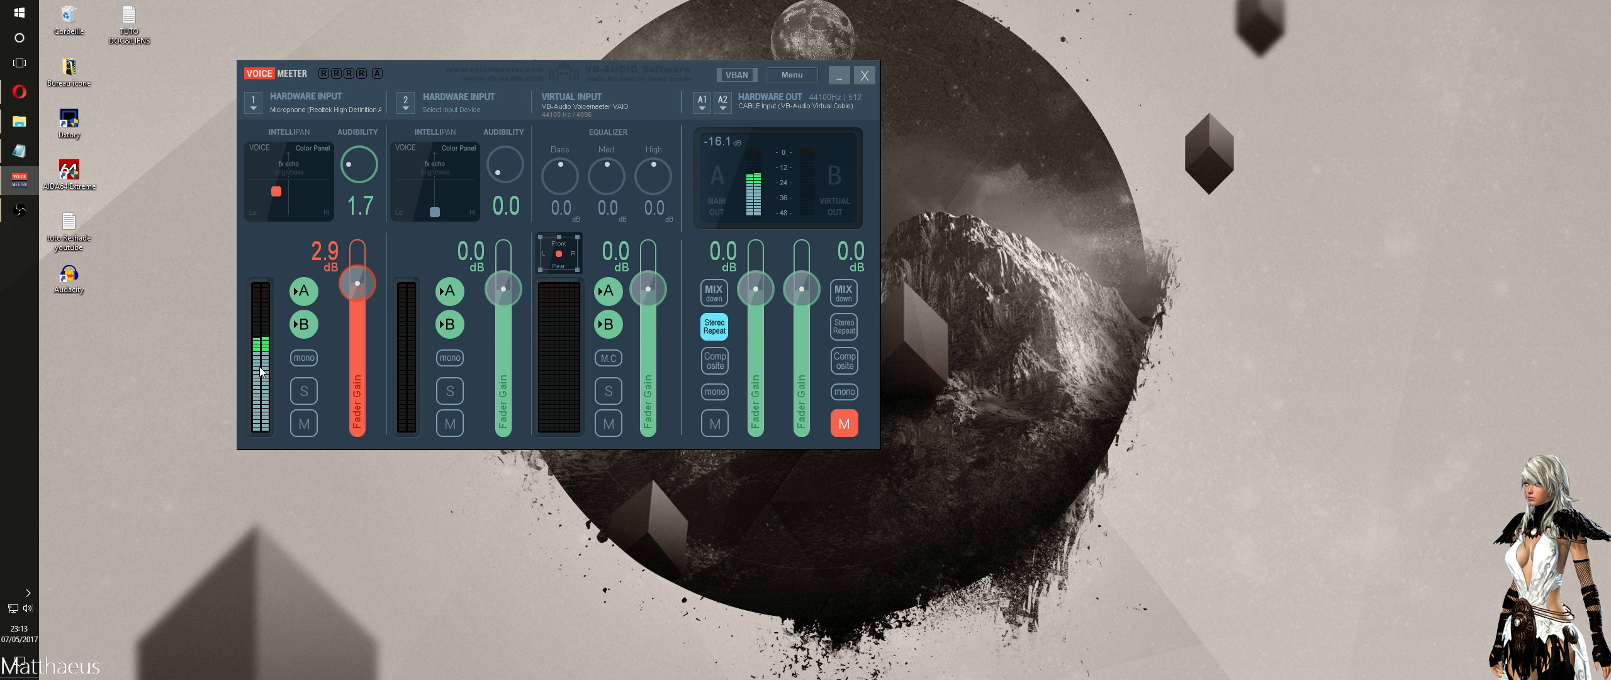
Open the Windows recording devices and review the microphone, CABLE Output and VoiceMeeter Output entries.
right_click(30, 608)
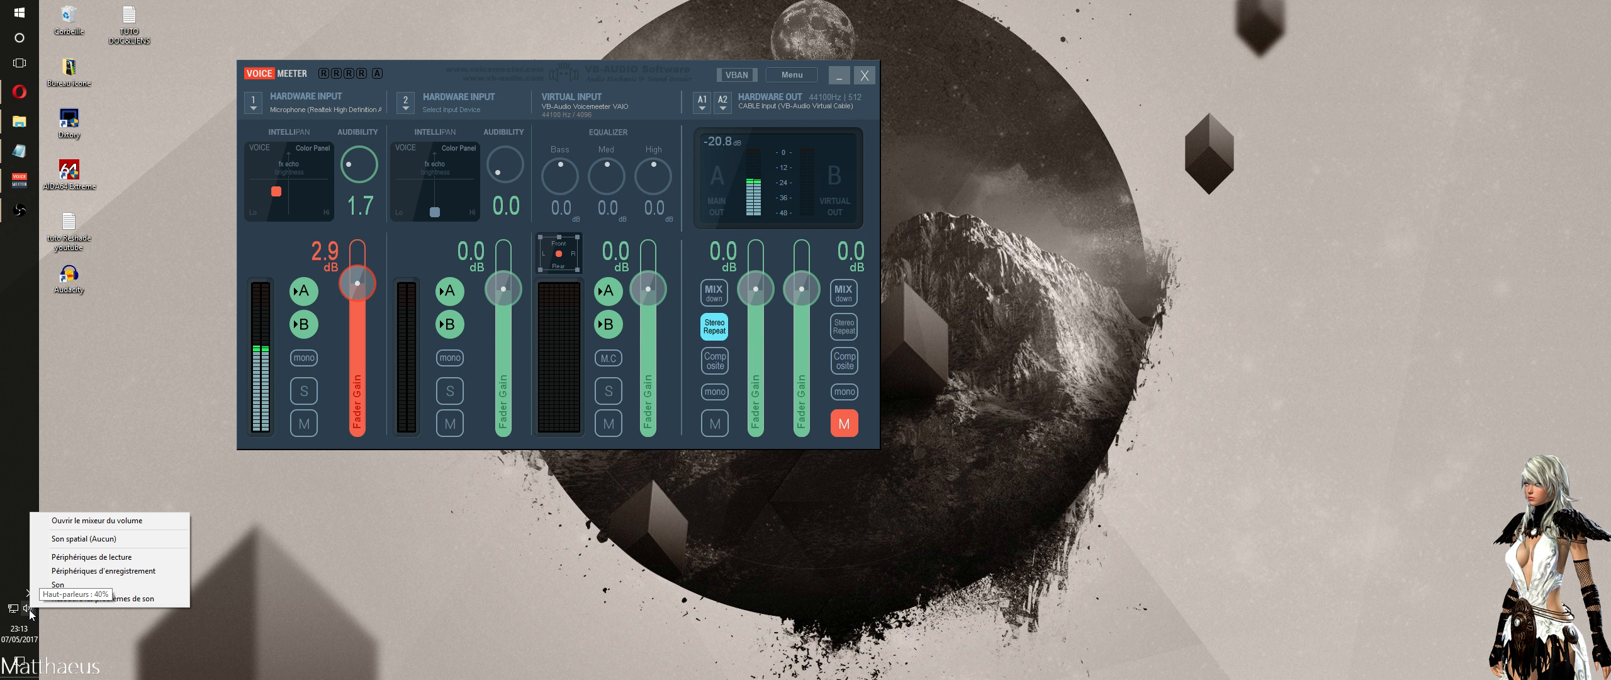
click(57, 571)
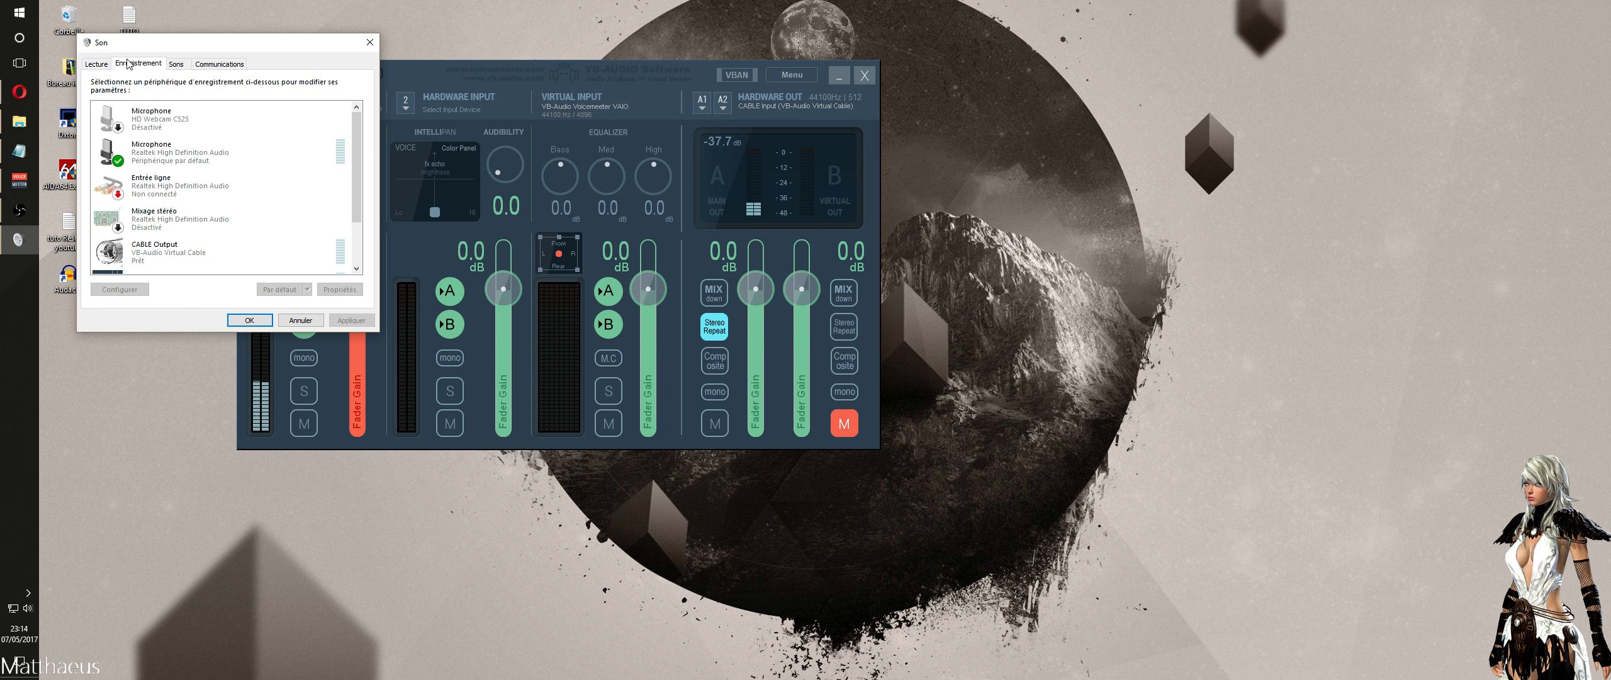
scroll(153, 165, down, 2)
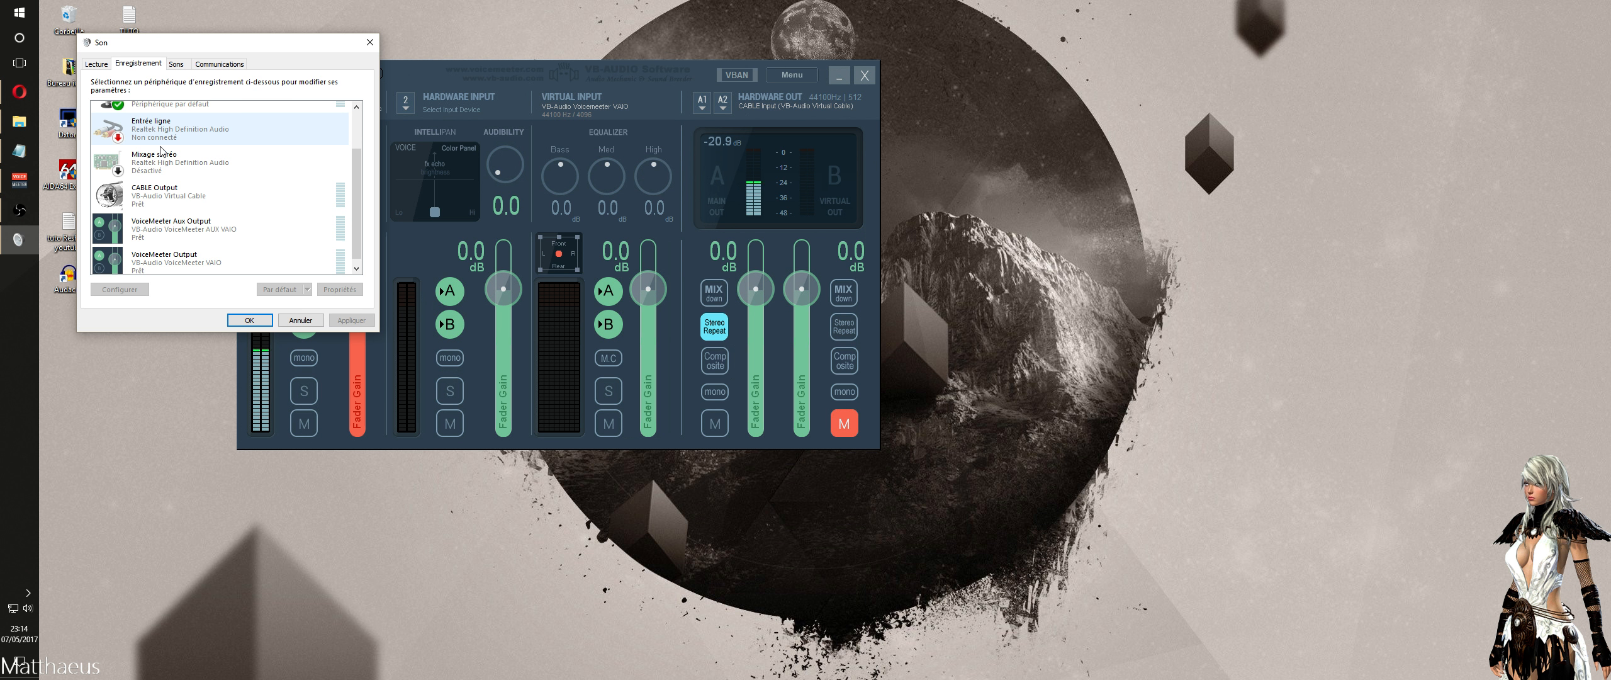
scroll(154, 141, up, 1)
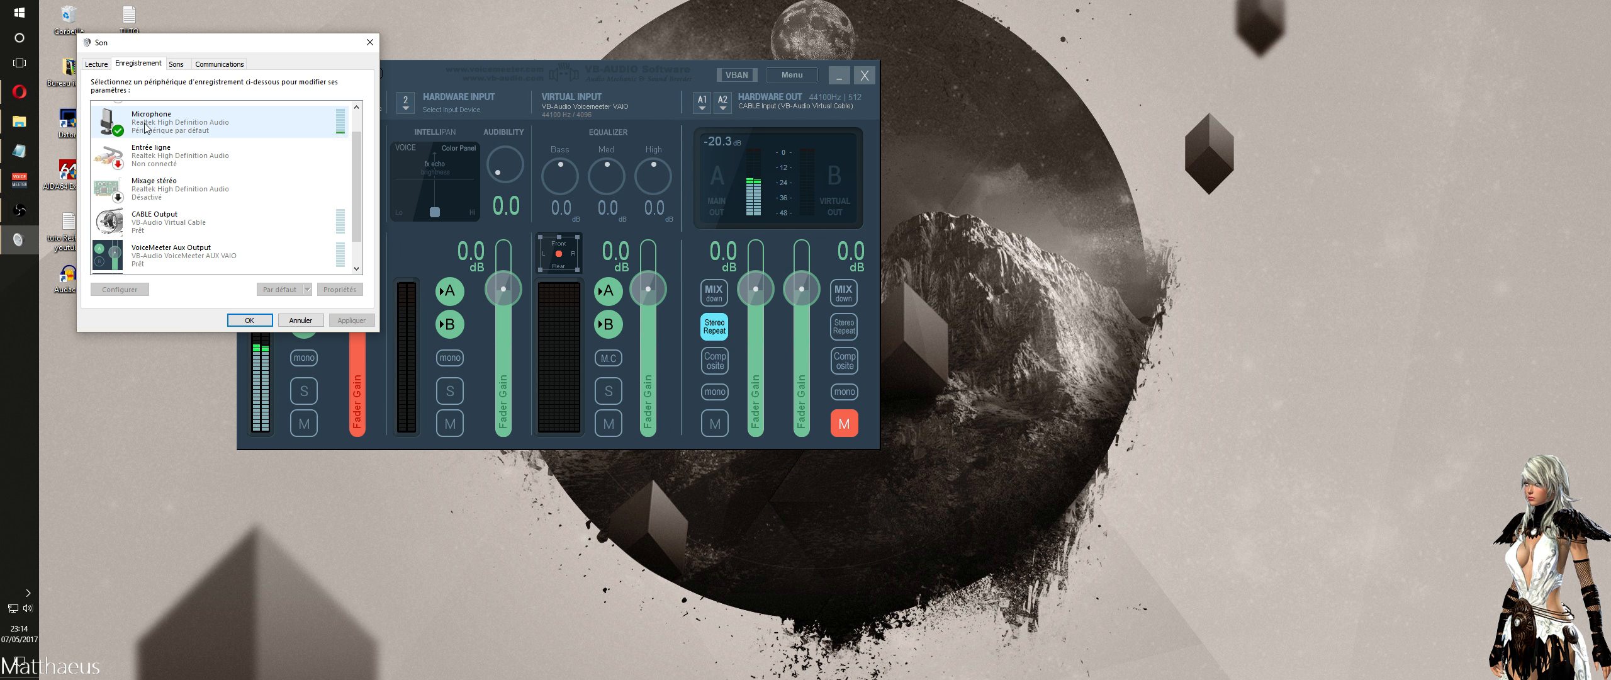
scroll(169, 134, down, 1)
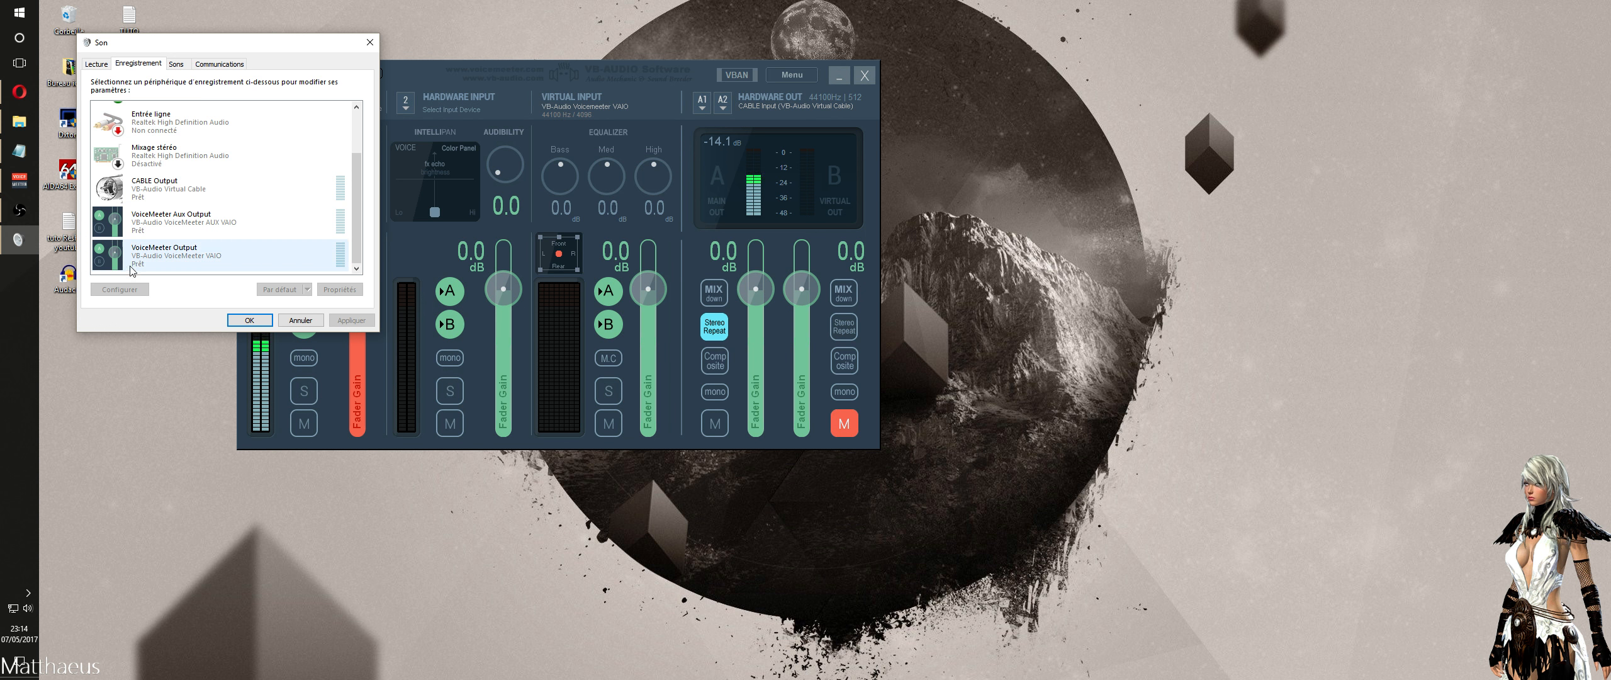
Review the playback devices, select CABLE Input (VB-Audio Virtual Cable) and close the sound settings.
click(96, 66)
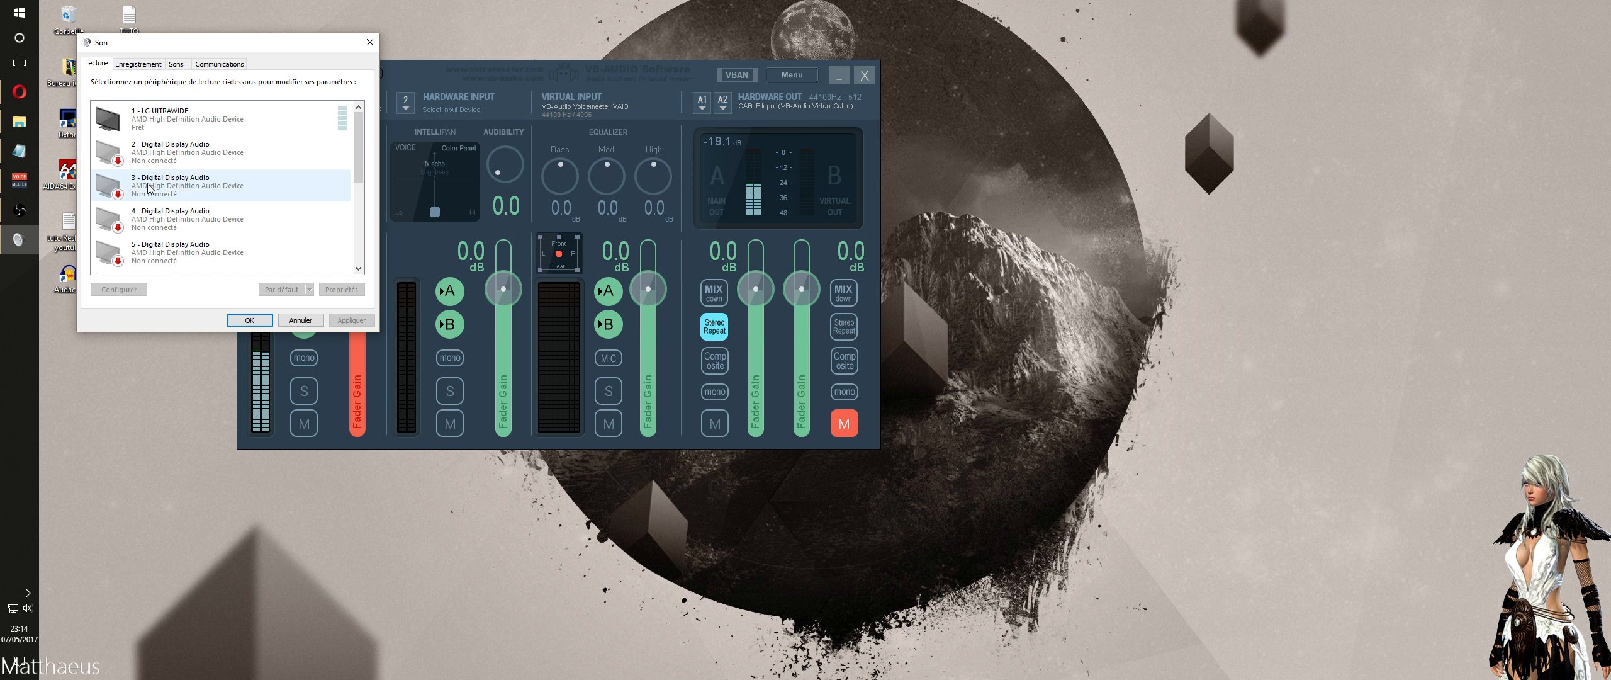
scroll(150, 180, down, 2)
scroll(150, 179, down, 4)
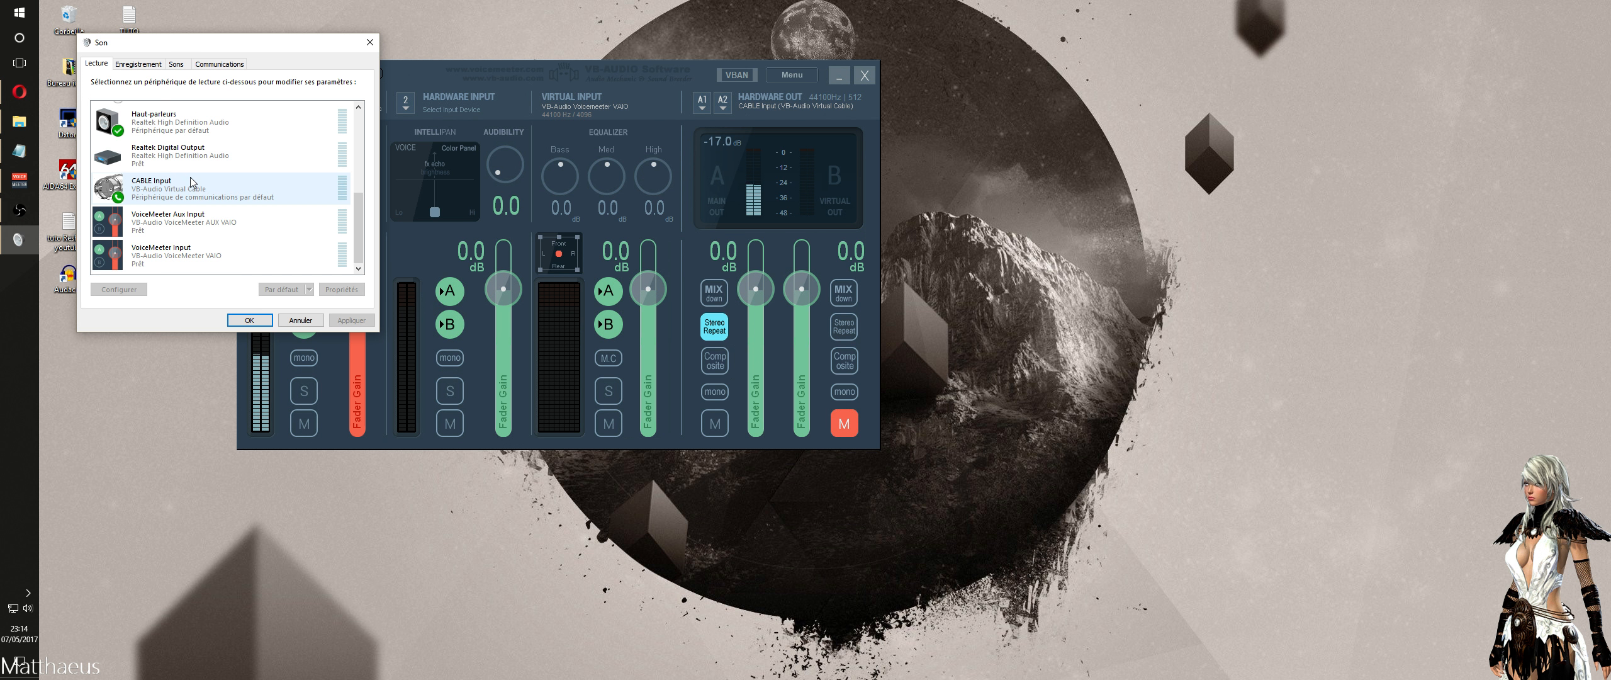
click(192, 182)
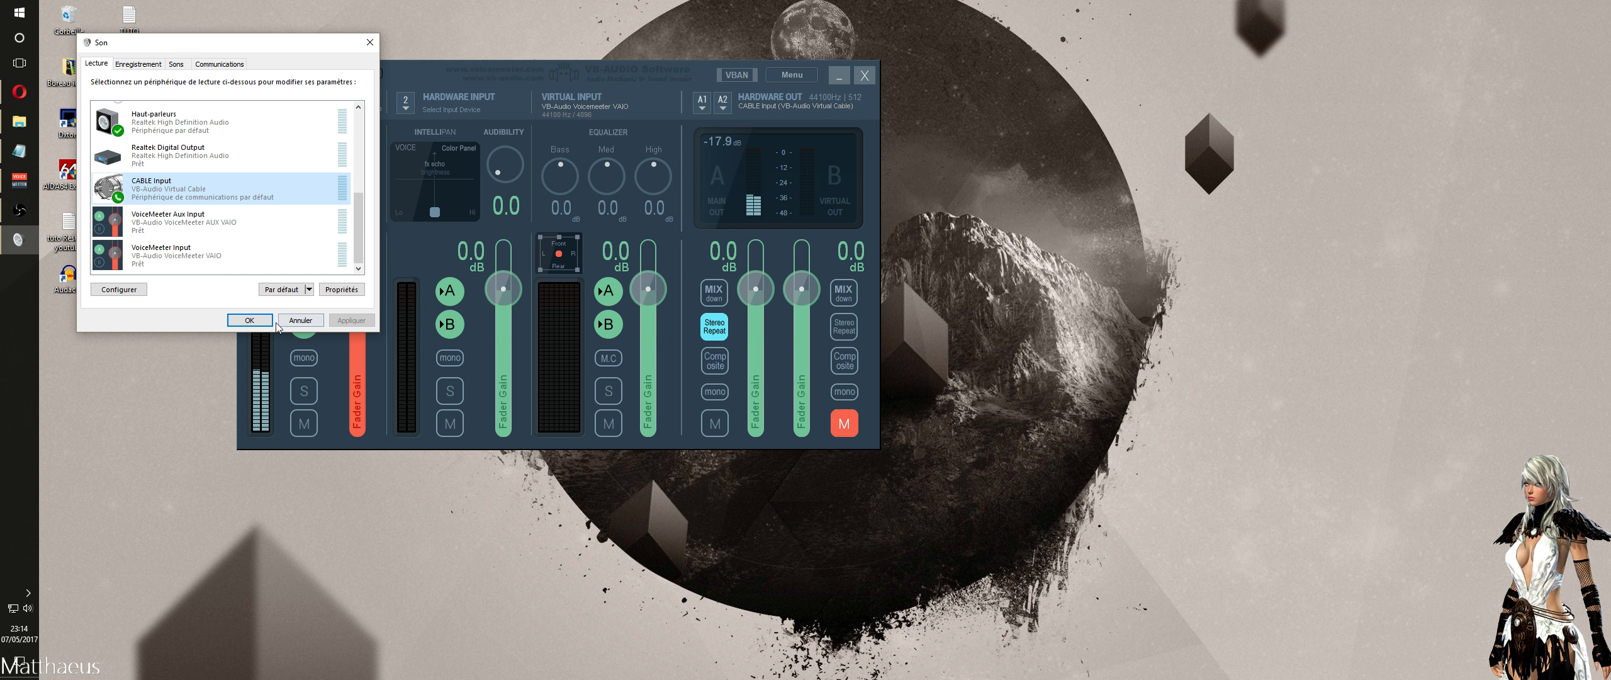
click(250, 320)
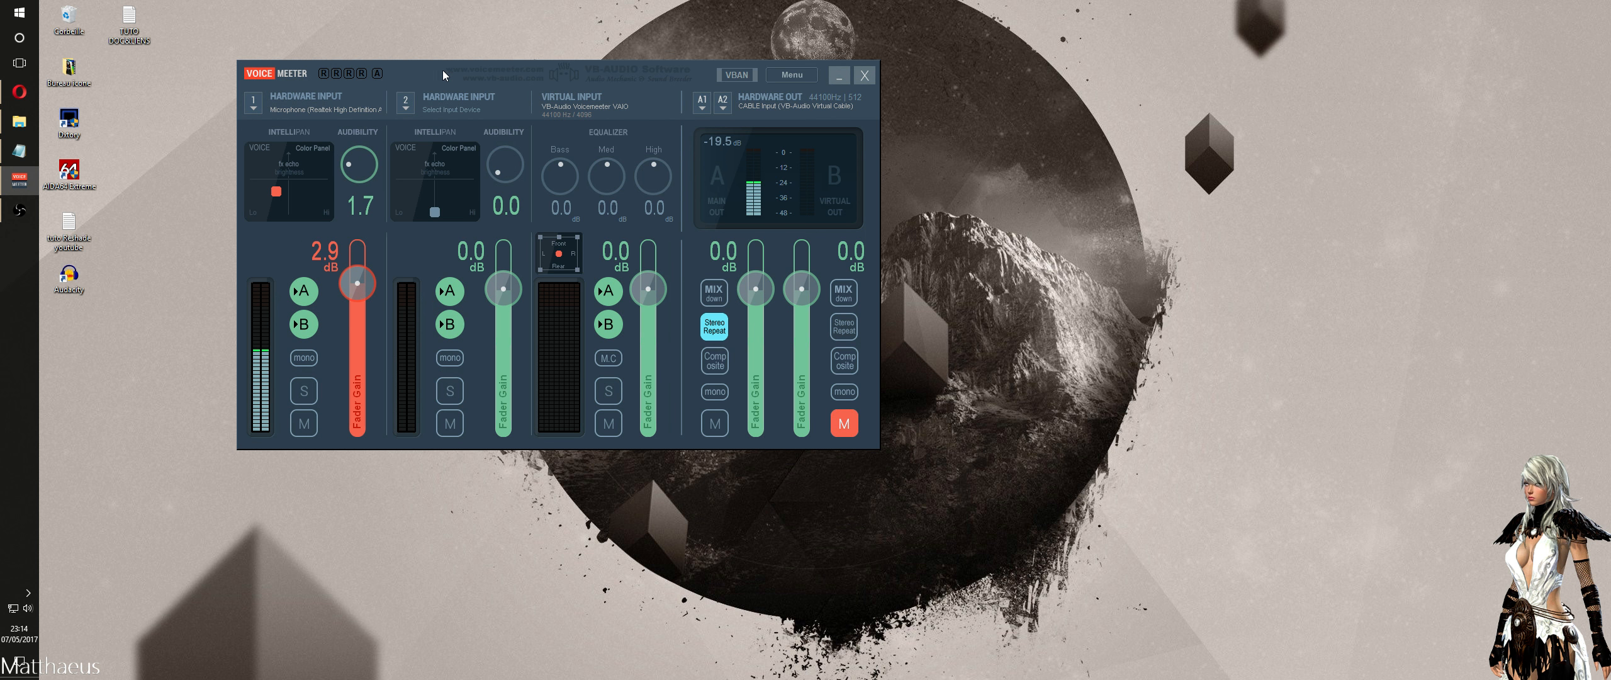
Nudge the voice marker slightly upward in Hardware Input 1's Intellipan color panel.
drag(444, 71, 779, 45)
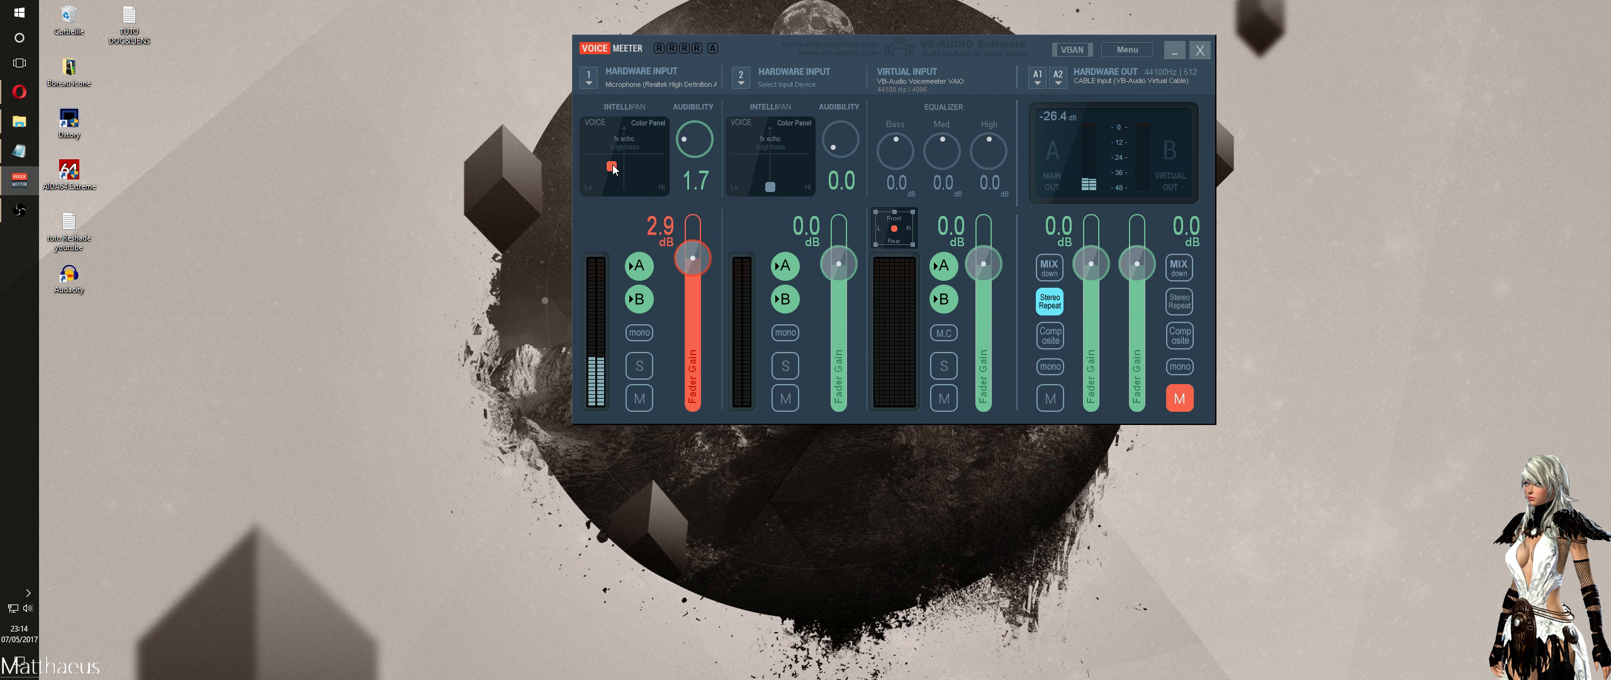
mouse_move(612, 168)
mouse_down()
mouse_move(665, 191)
mouse_move(586, 192)
mouse_move(608, 161)
mouse_move(594, 132)
mouse_move(659, 135)
mouse_move(613, 166)
mouse_up()
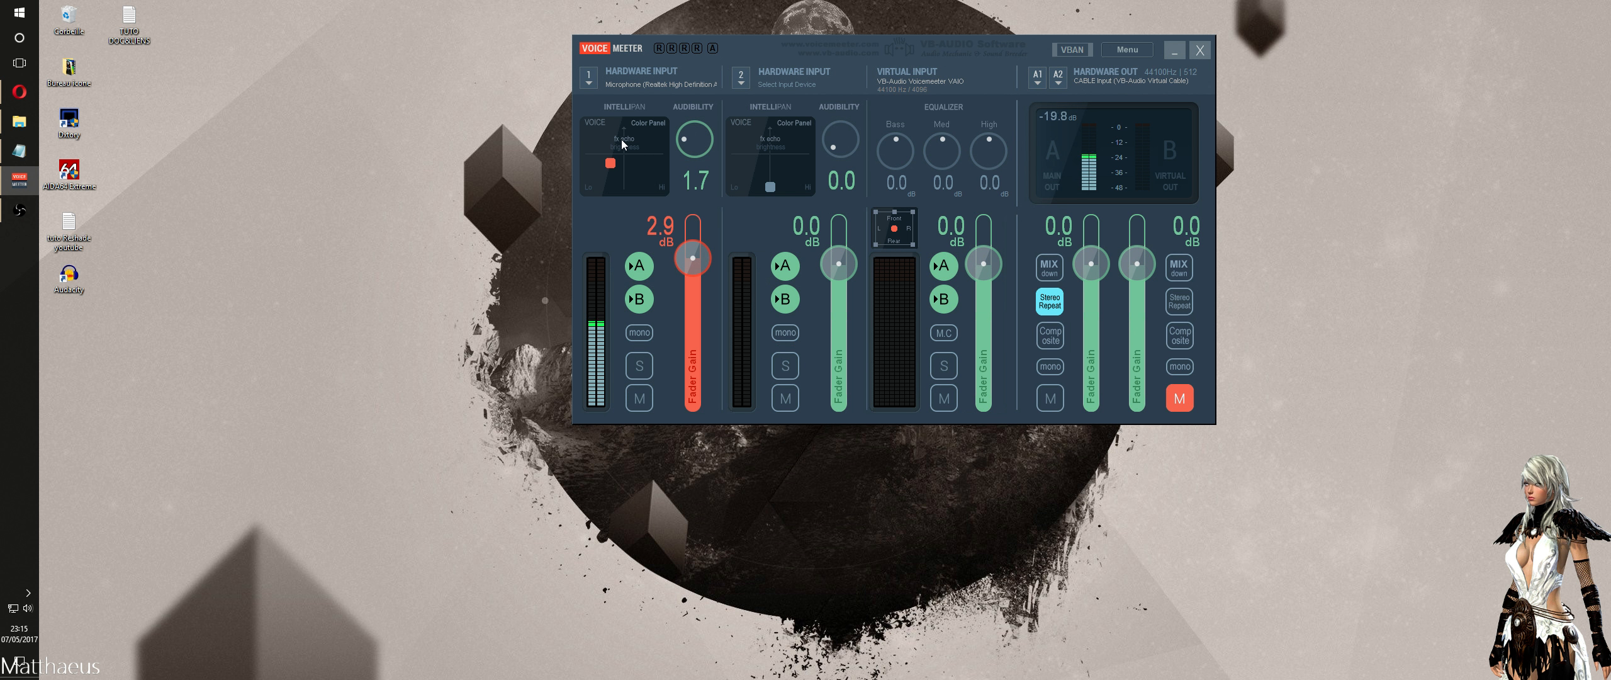
Reset Hardware Input 1's Intellipan voice marker, then place it slightly toward Lo and a little above the baseline in the color panel.
double_click(622, 154)
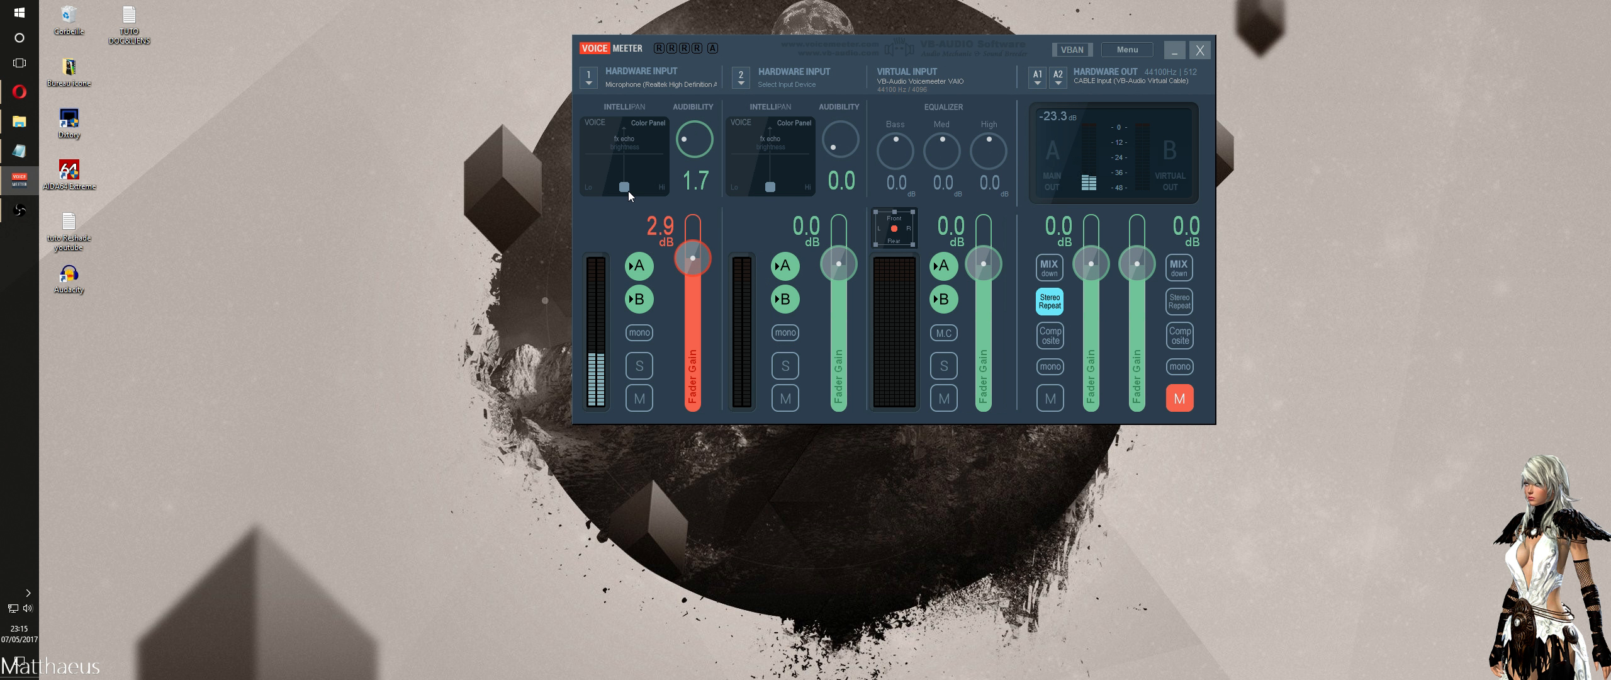
drag(627, 191, 612, 167)
drag(757, 50, 524, 61)
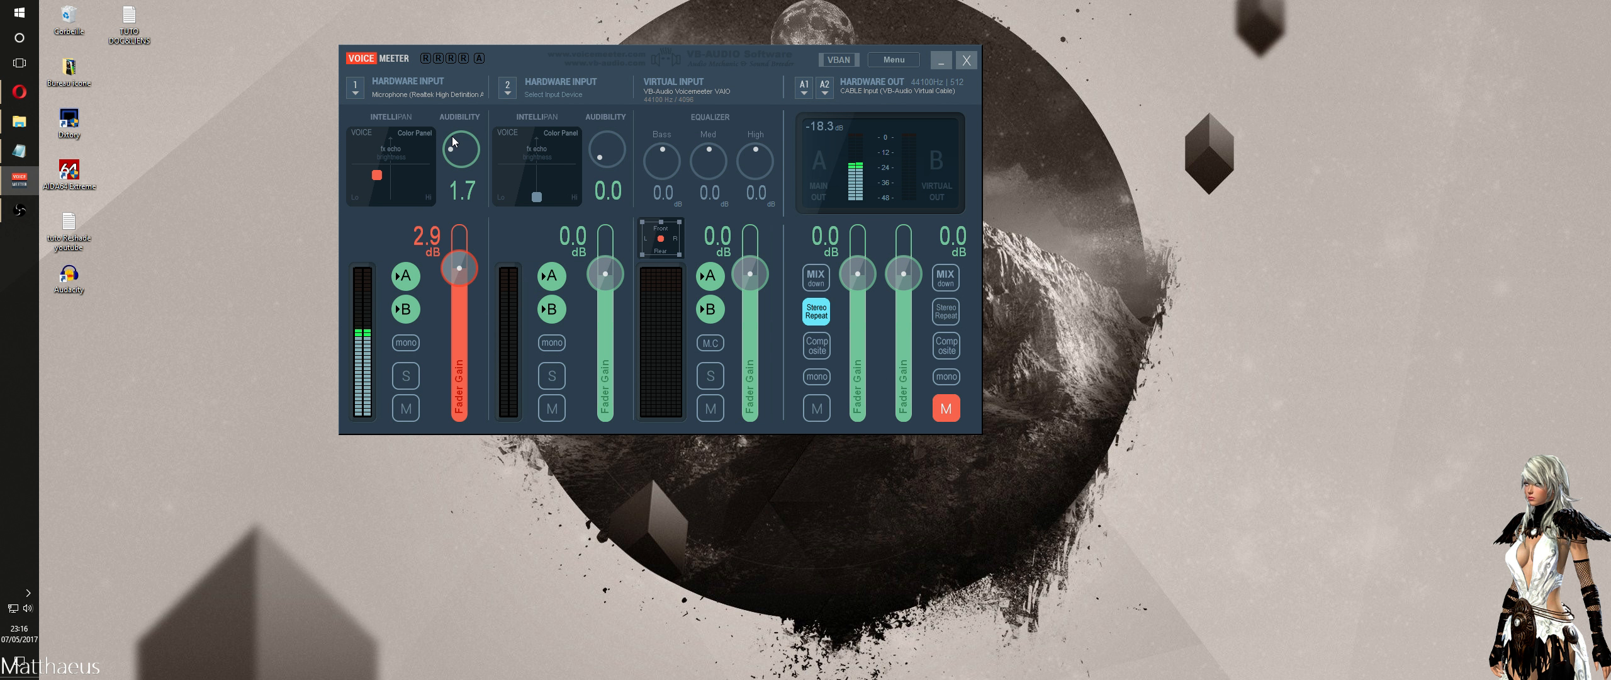
Look through the other Intellipan modes of Hardware Input 1 and return to the Voice color panel.
right_click(396, 173)
double_click(391, 188)
drag(391, 197, 391, 195)
click(421, 135)
Open the Windows Task Manager and locate the VB-AUDIO Virtual Audio Device process, voicemeeter.exe, in the process details.
click(880, 60)
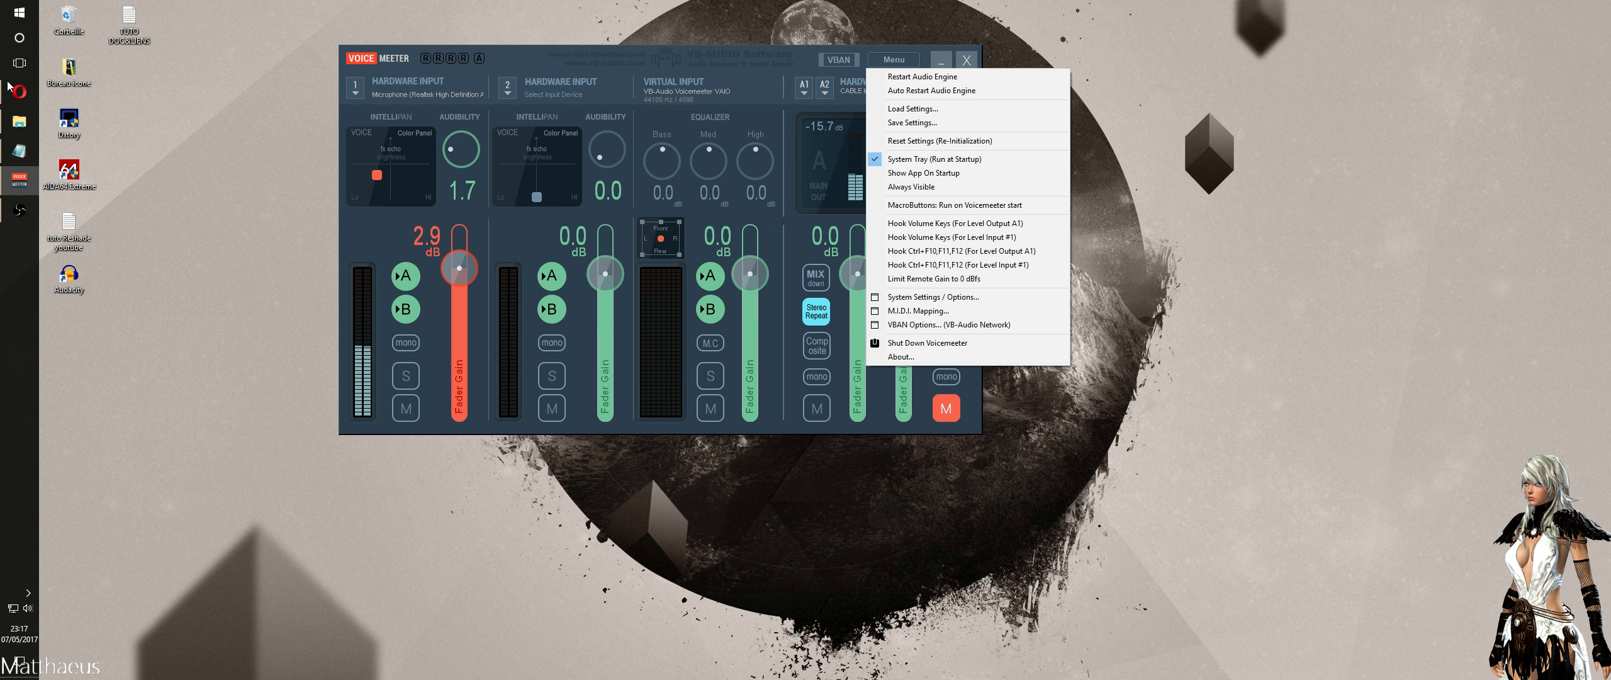
right_click(3, 7)
click(70, 222)
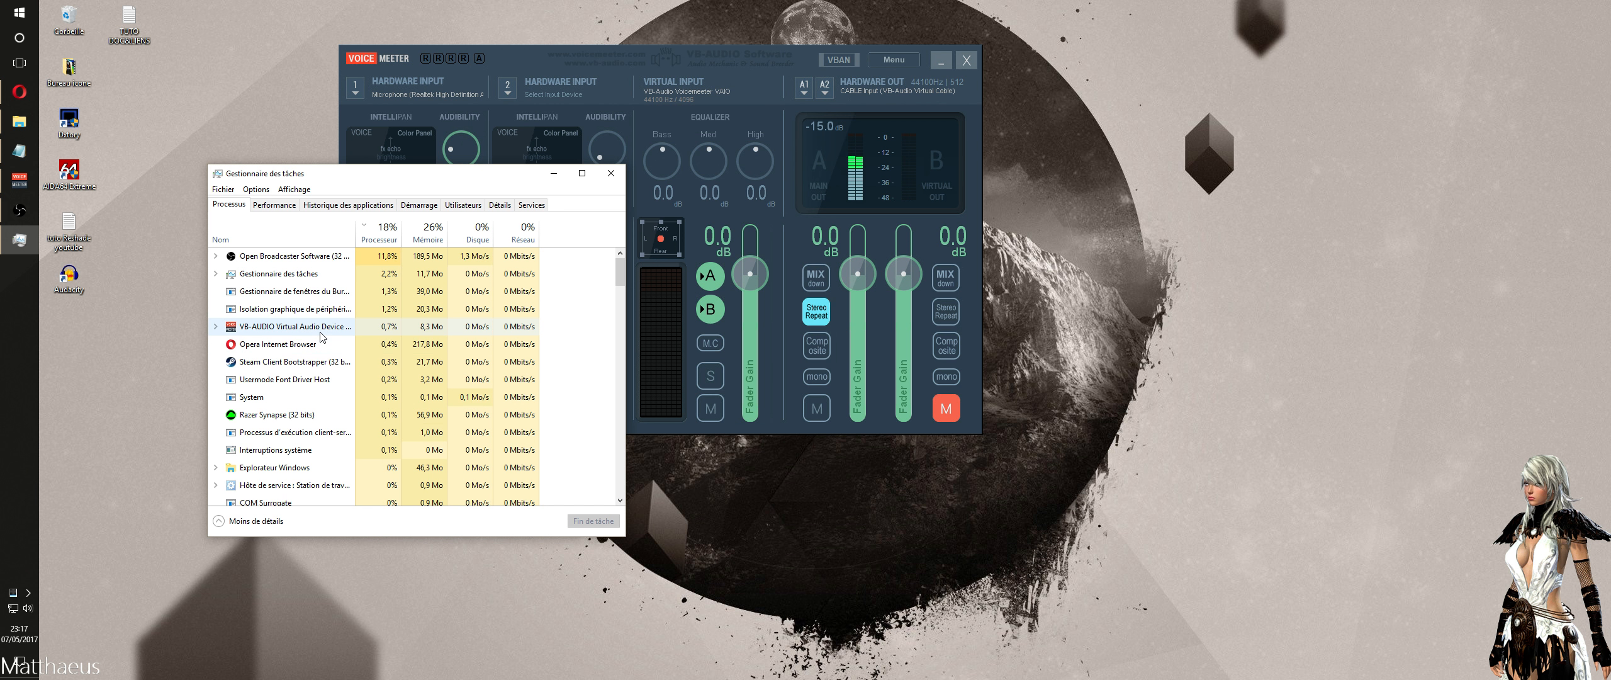
right_click(391, 328)
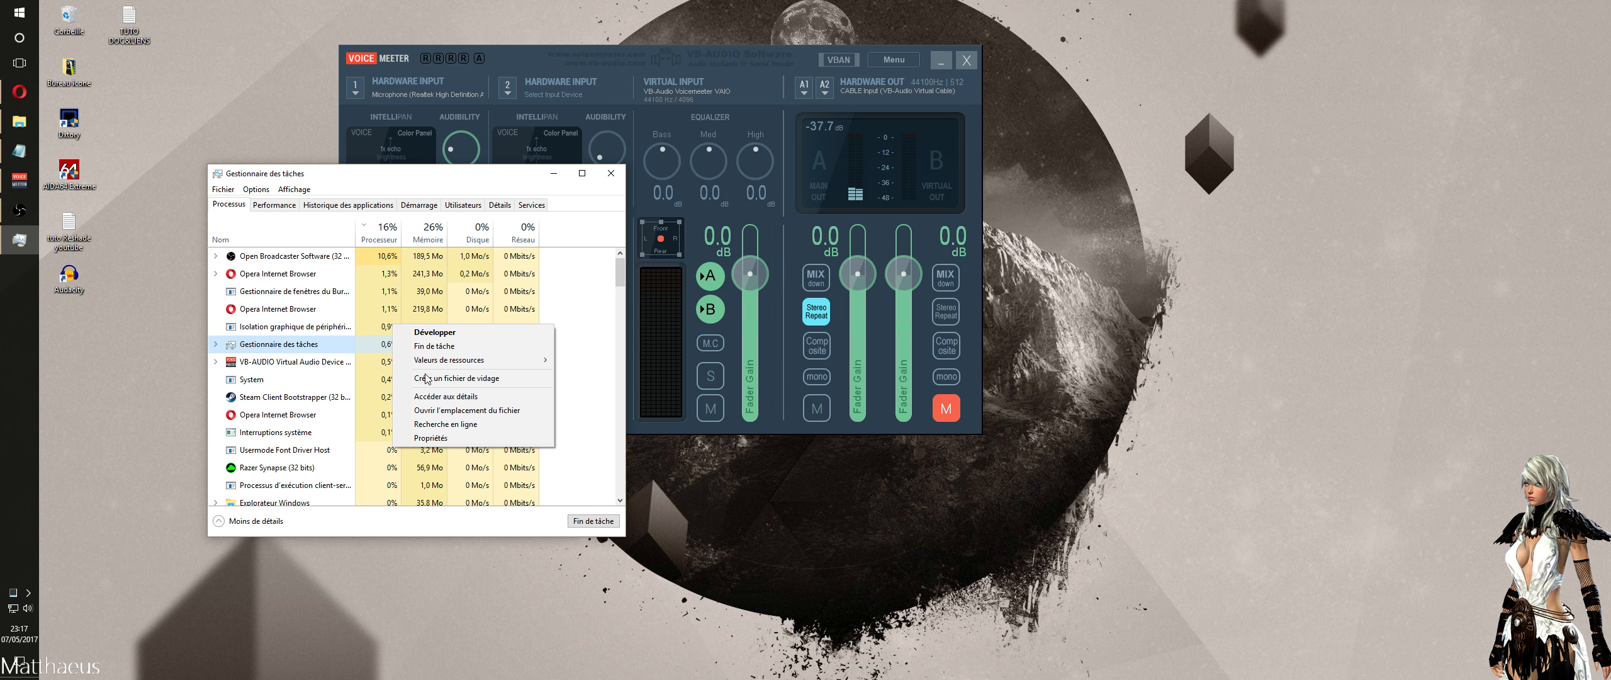
click(434, 397)
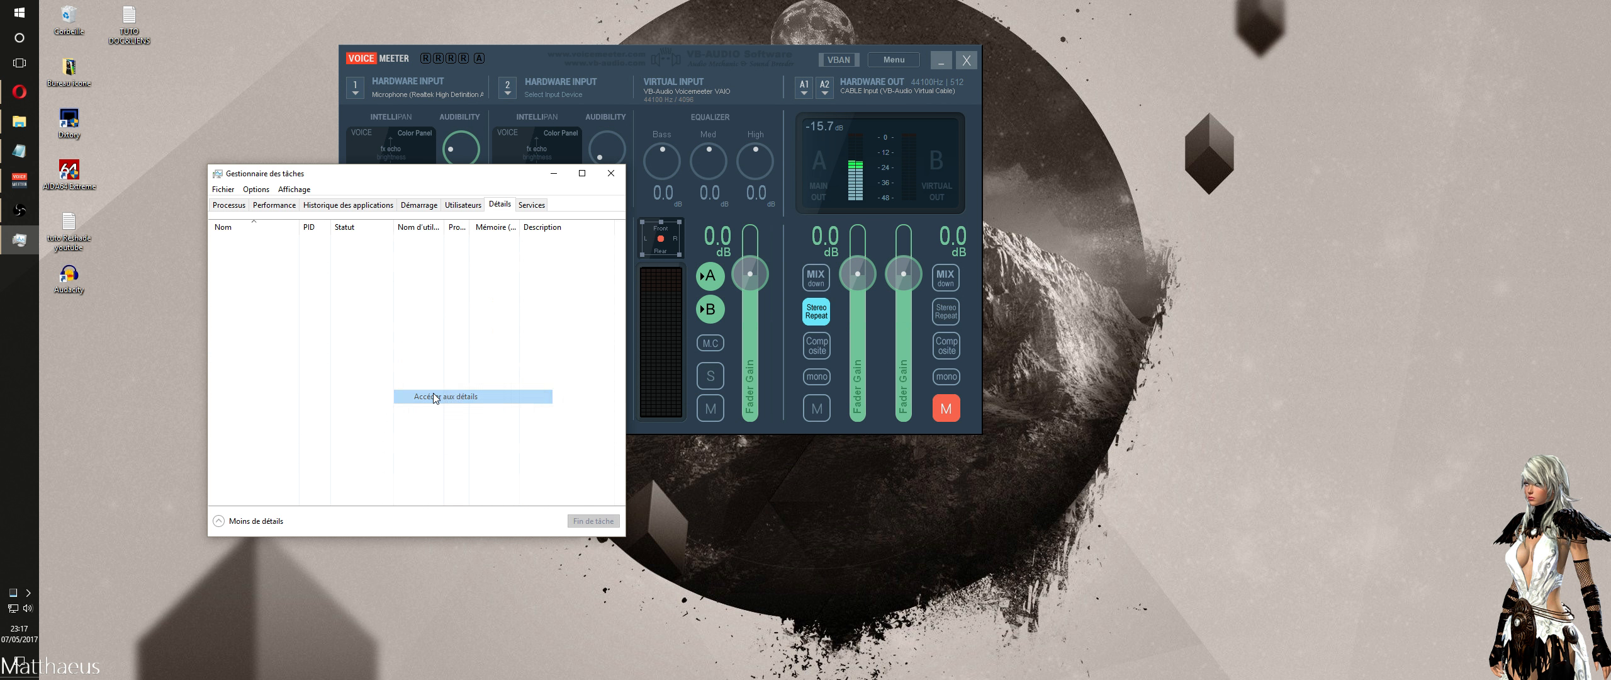
click(221, 204)
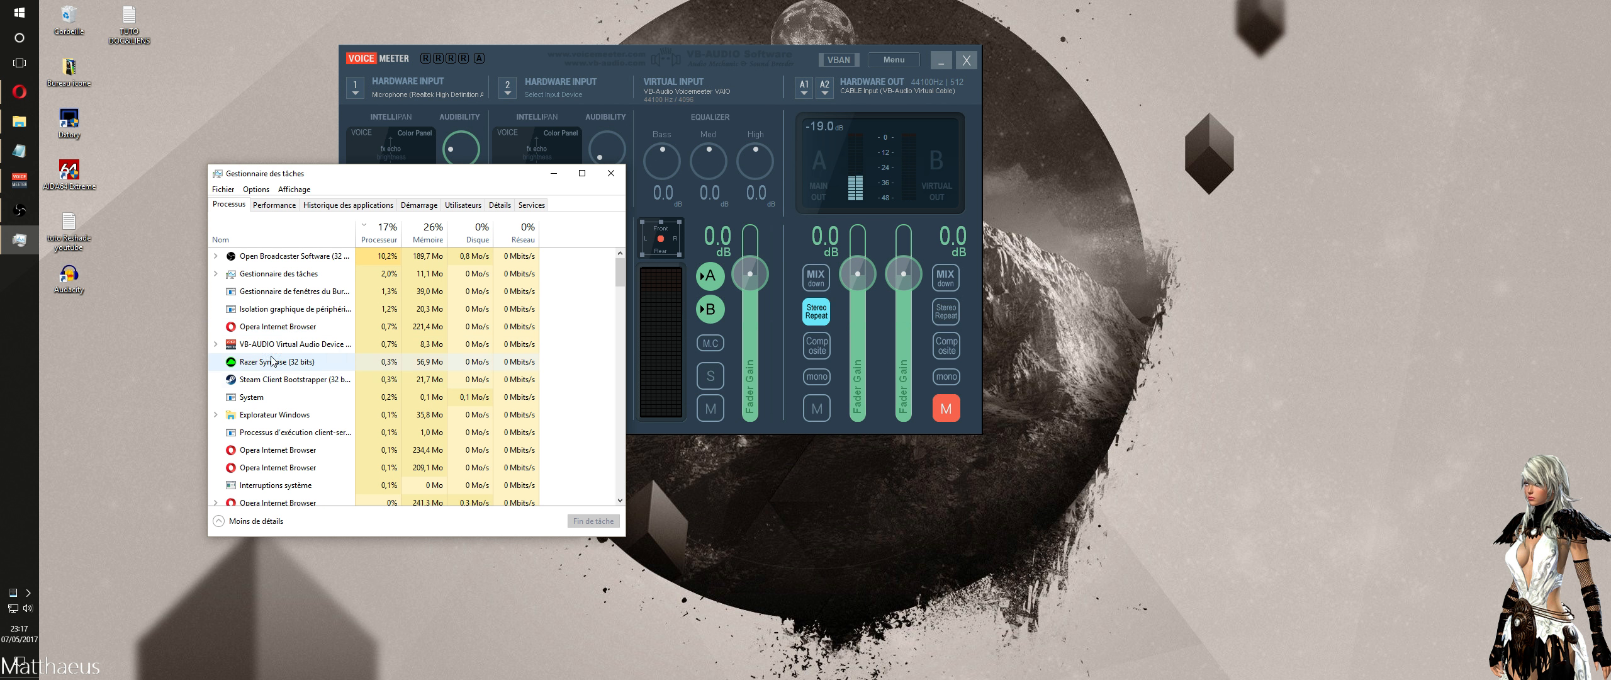
right_click(281, 344)
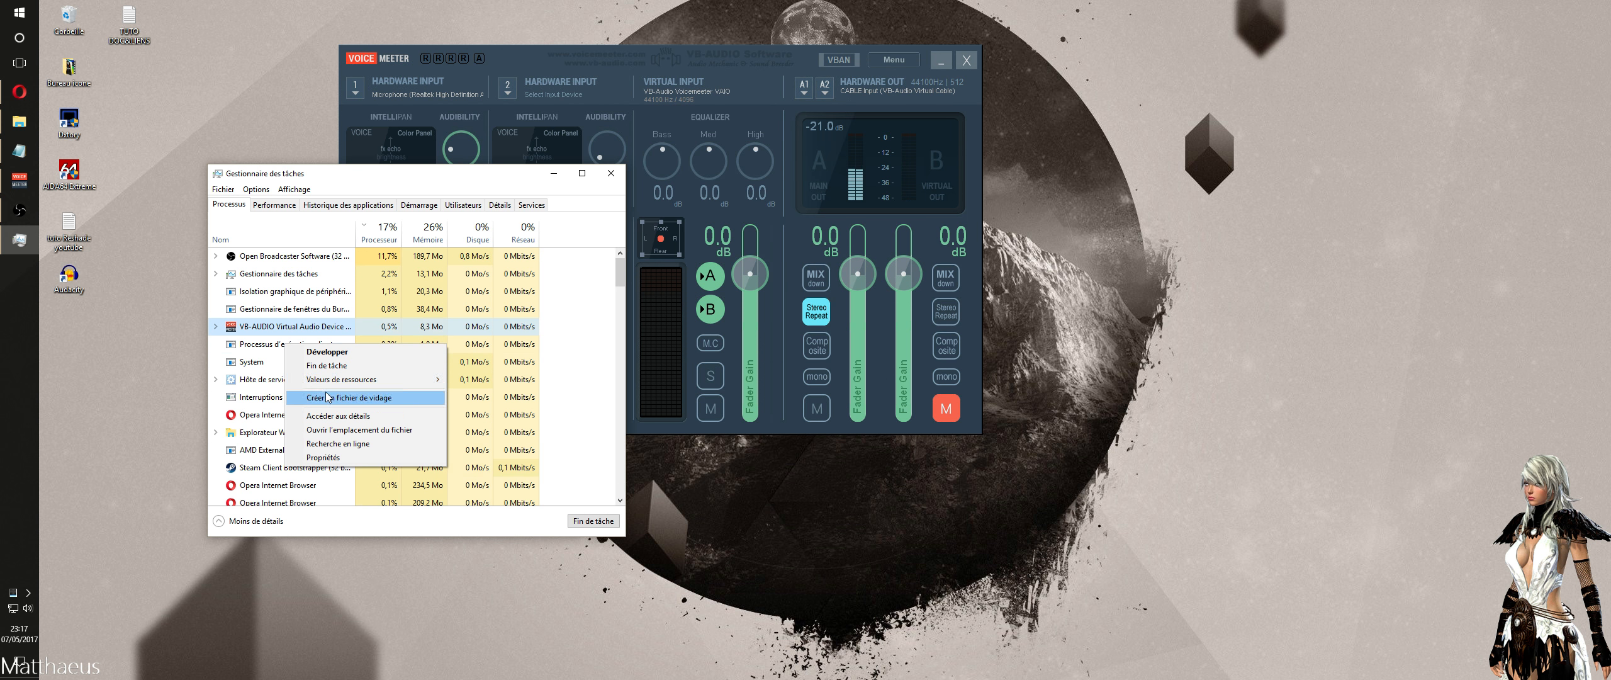
click(336, 415)
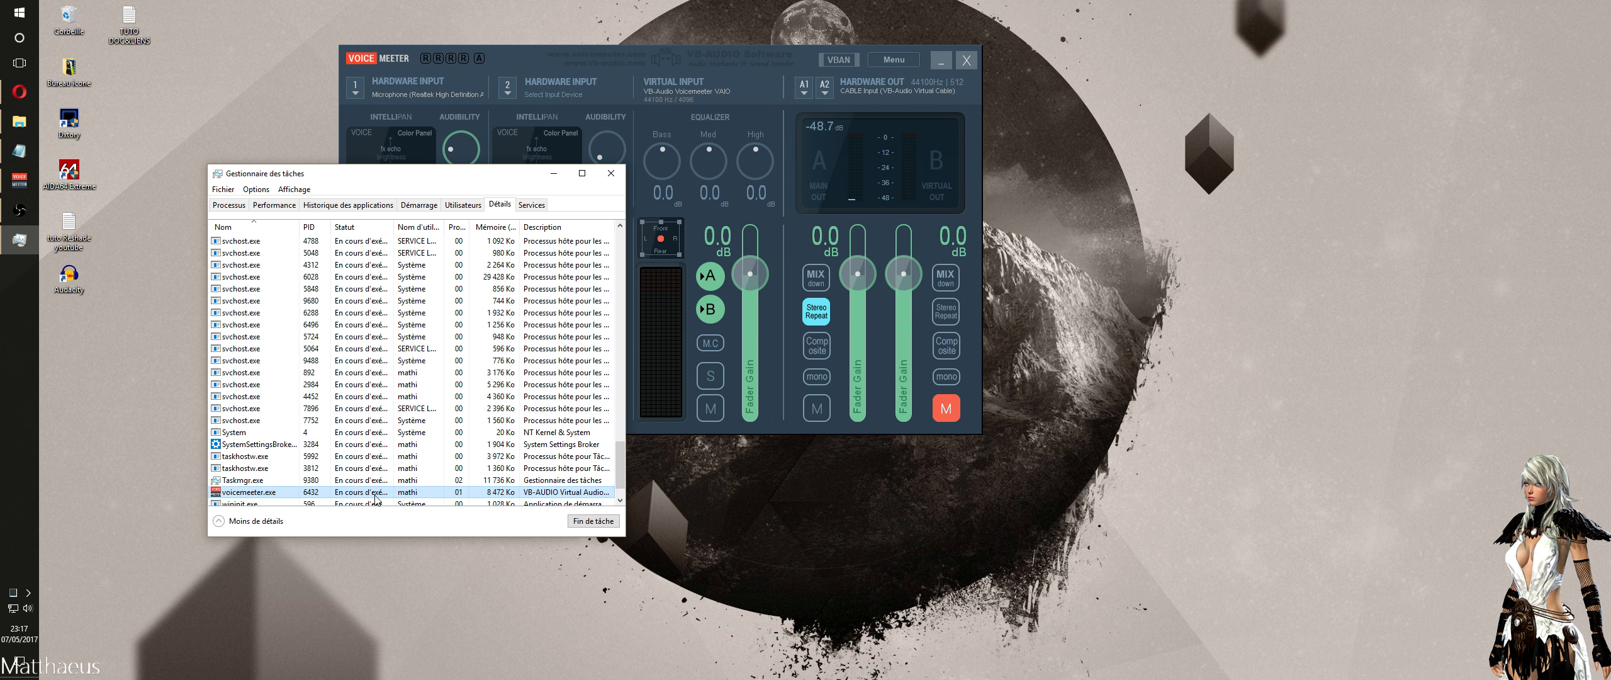
Check the processor performance graph and the running processes, and close the Task Manager.
click(292, 207)
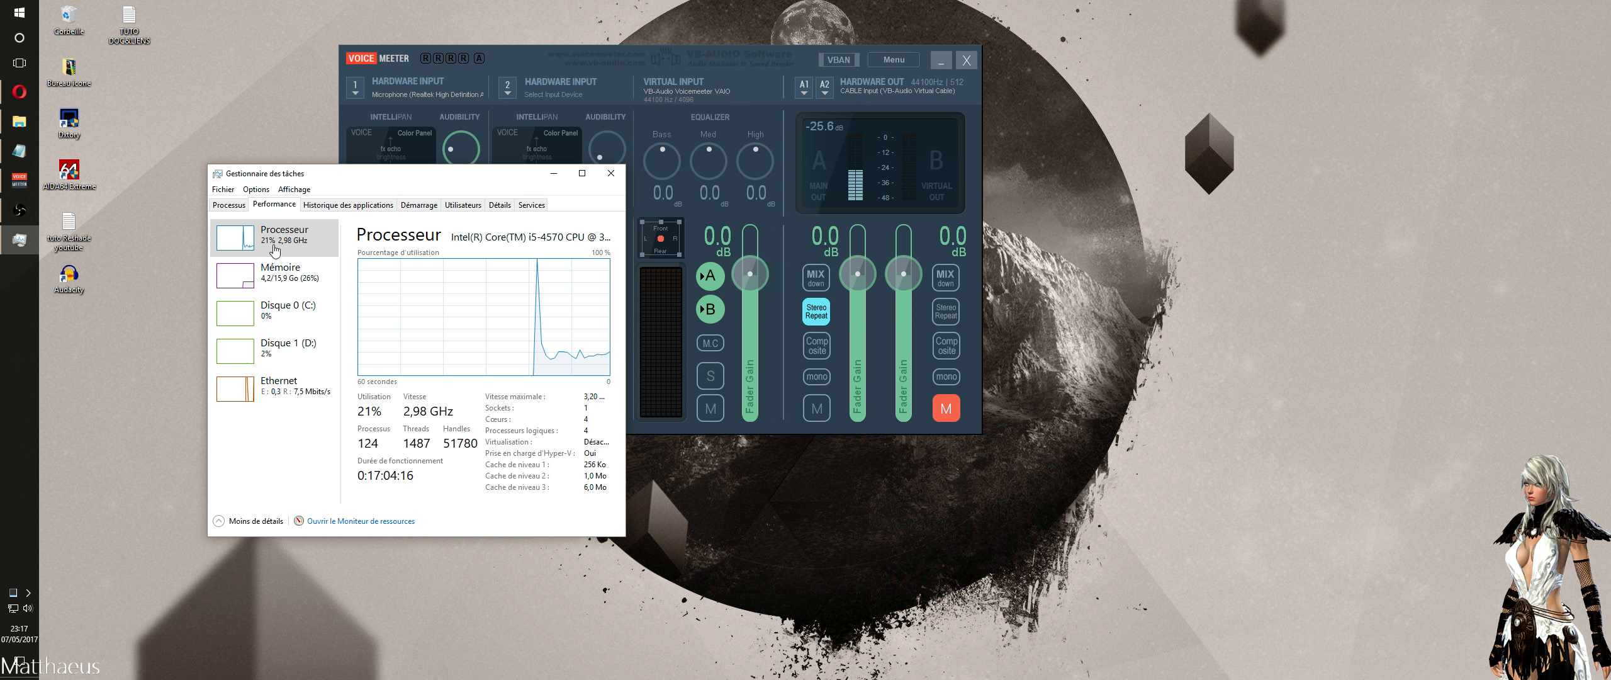
click(222, 205)
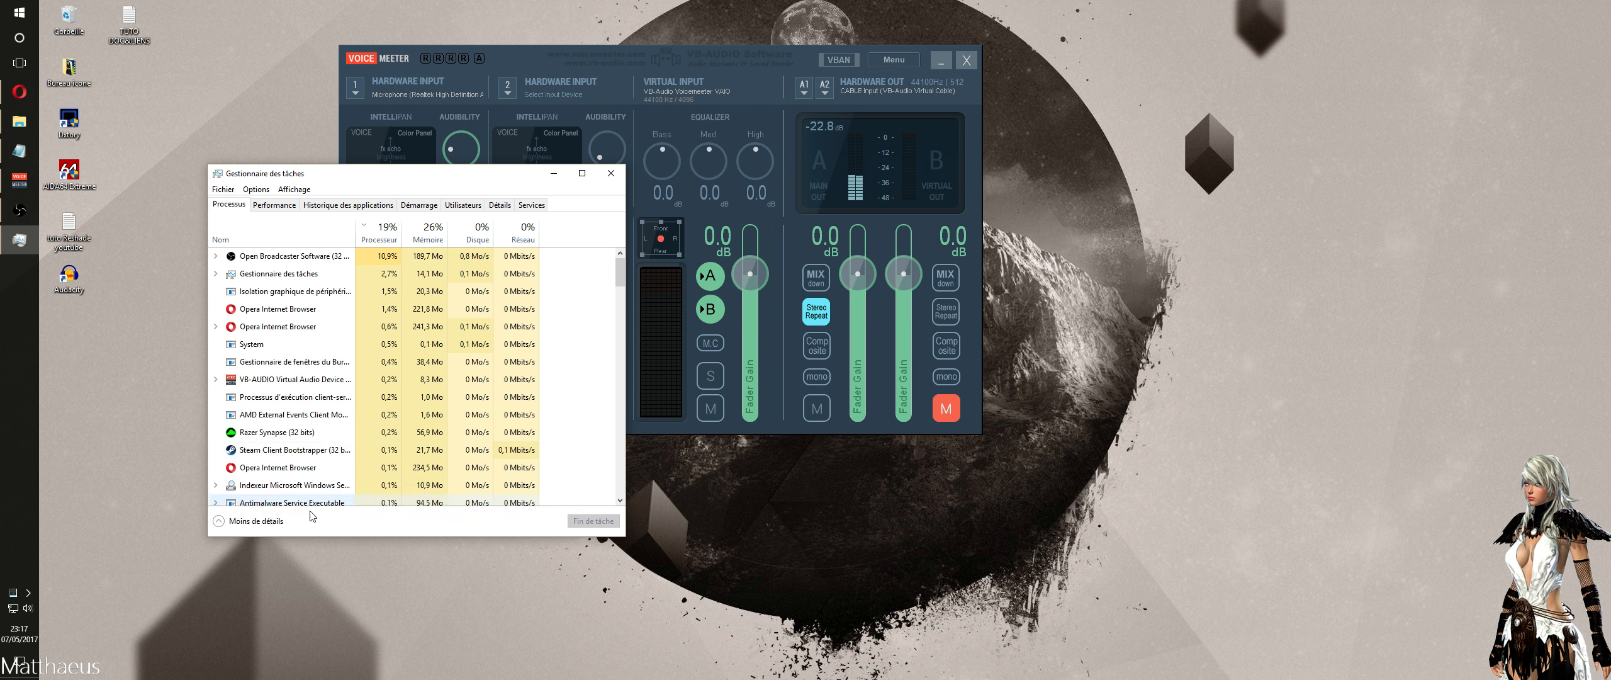
click(611, 173)
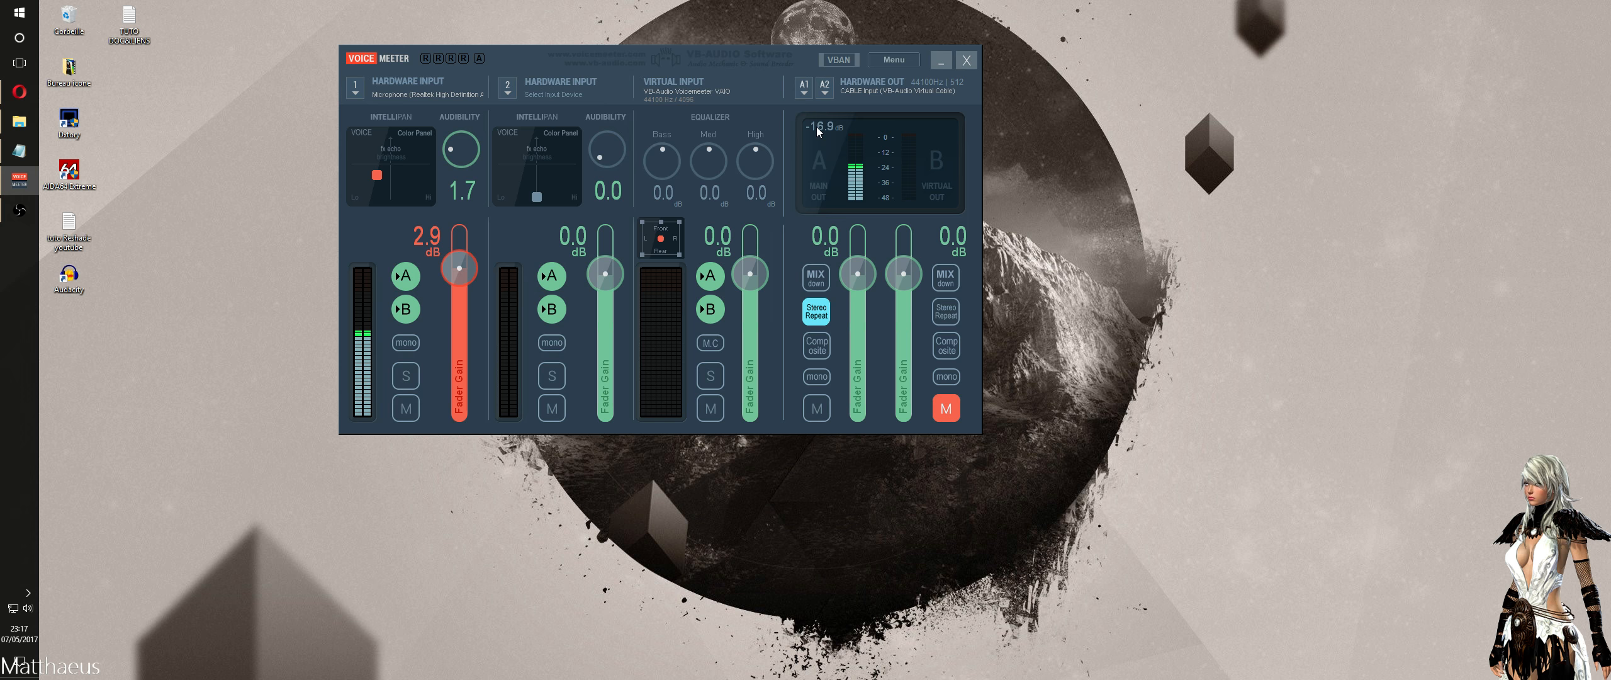
Review the A1 output device list and the system settings for devices, buffering and engine mode, and close the settings.
click(805, 88)
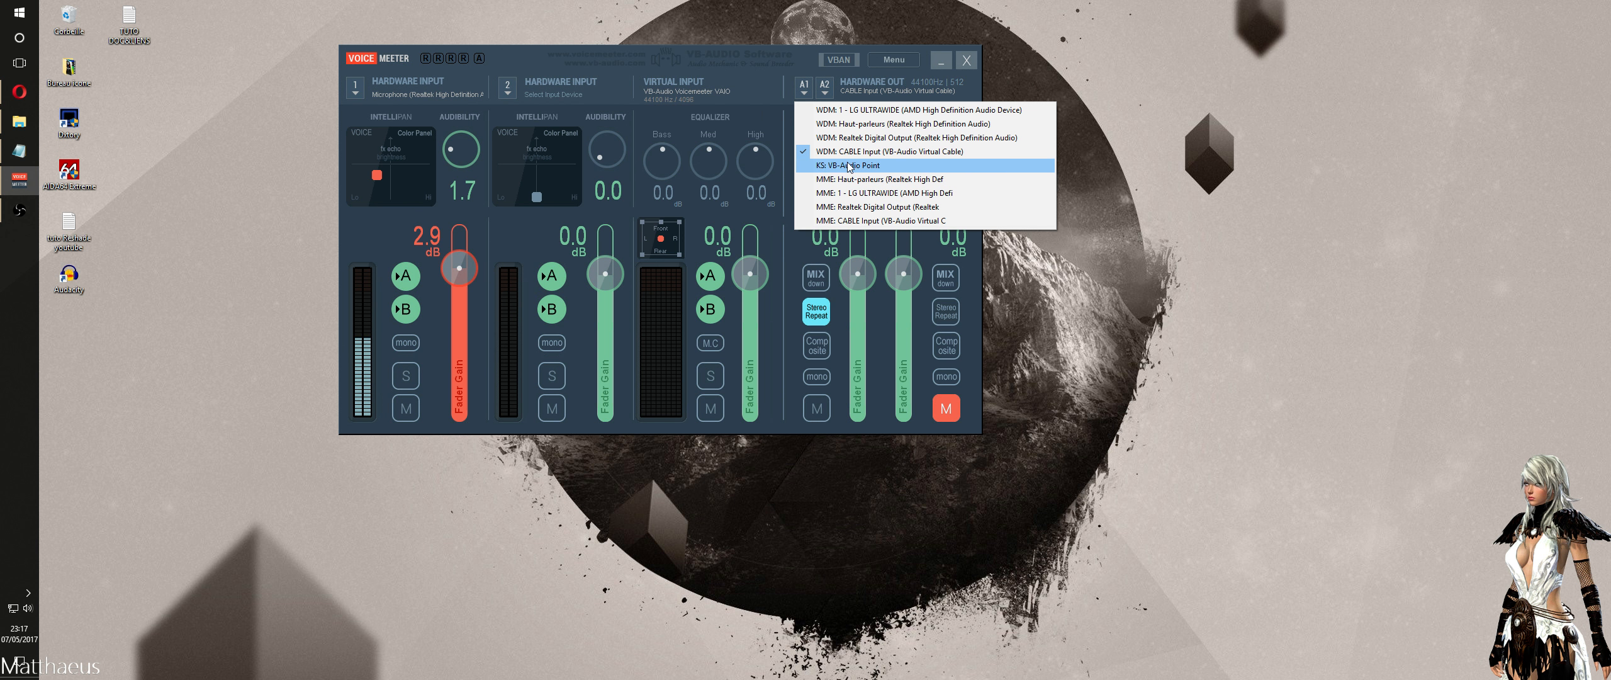
click(895, 58)
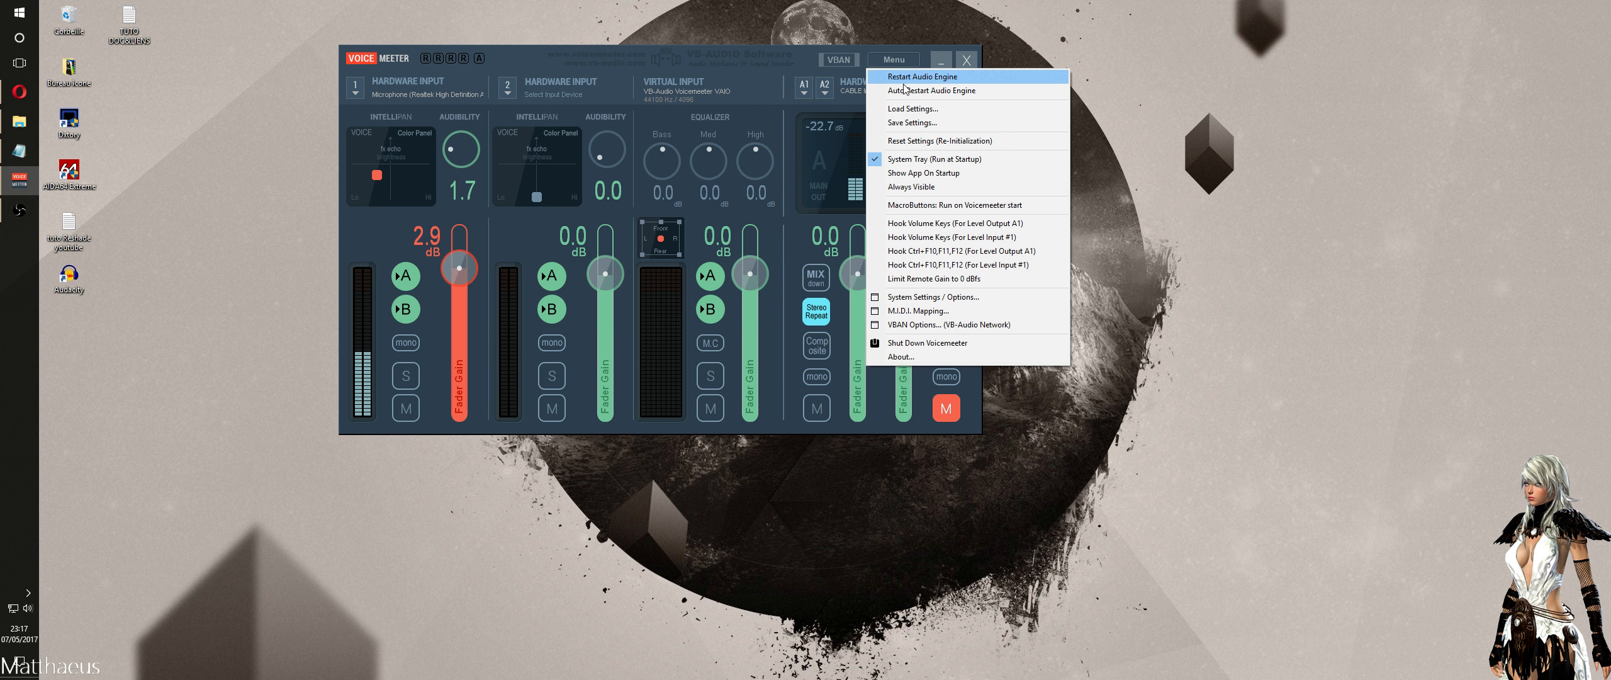
click(917, 298)
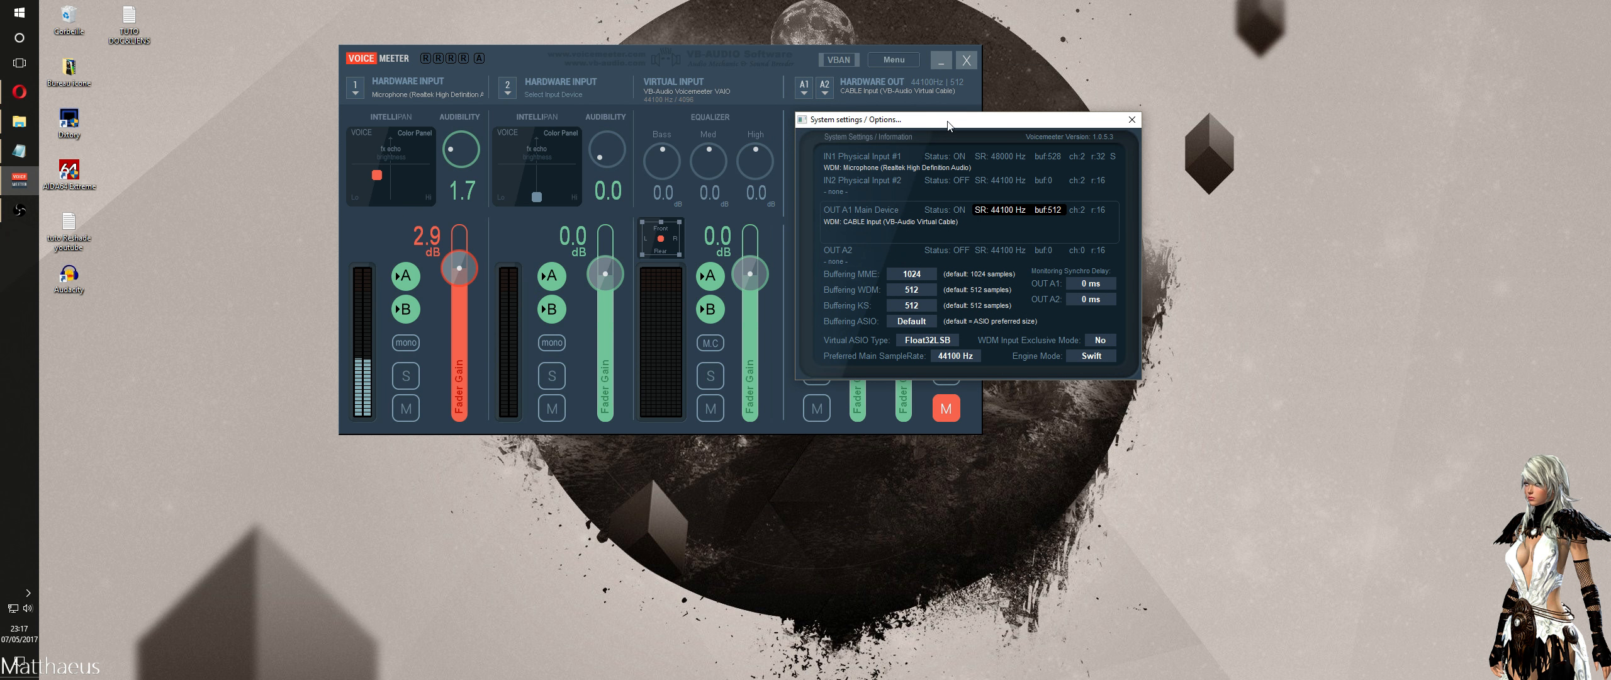
drag(949, 126, 403, 332)
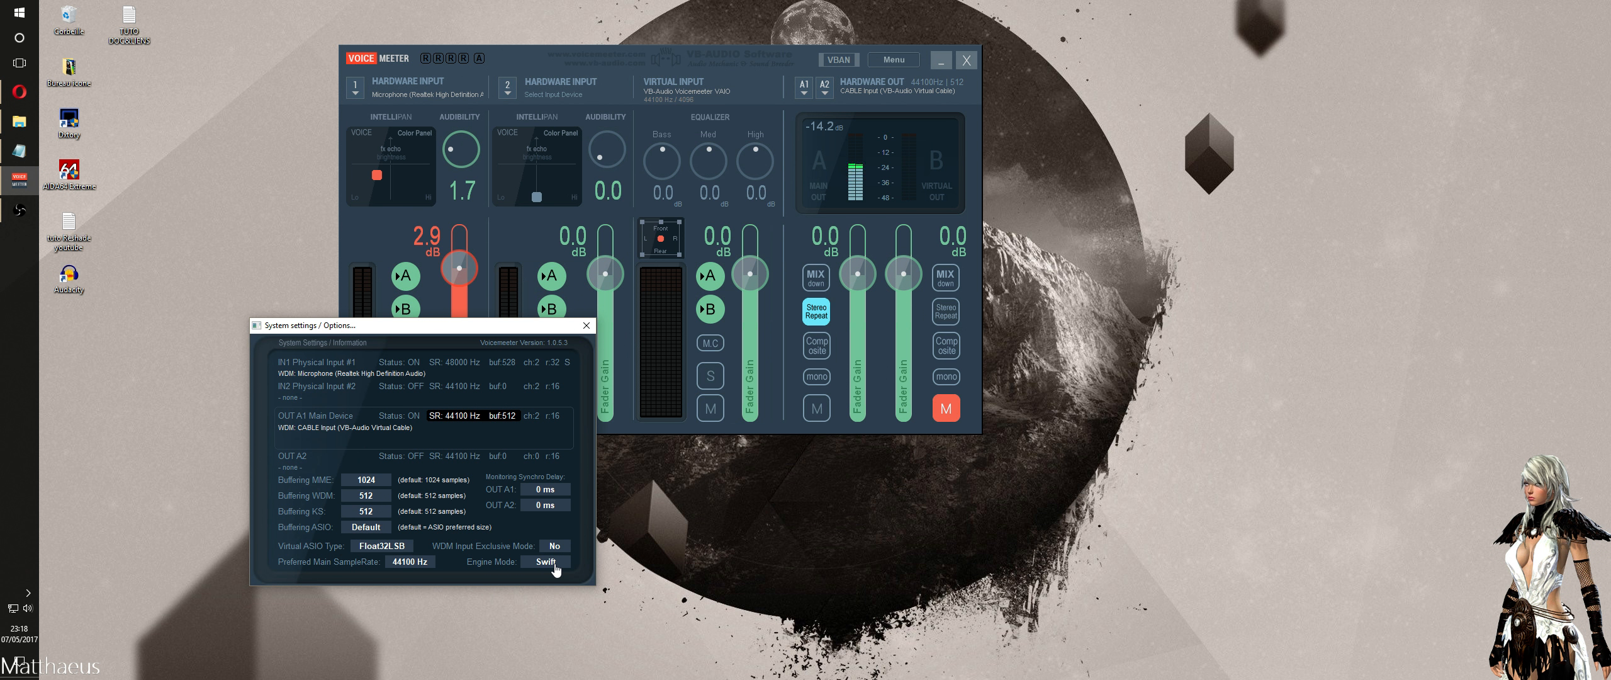
click(586, 326)
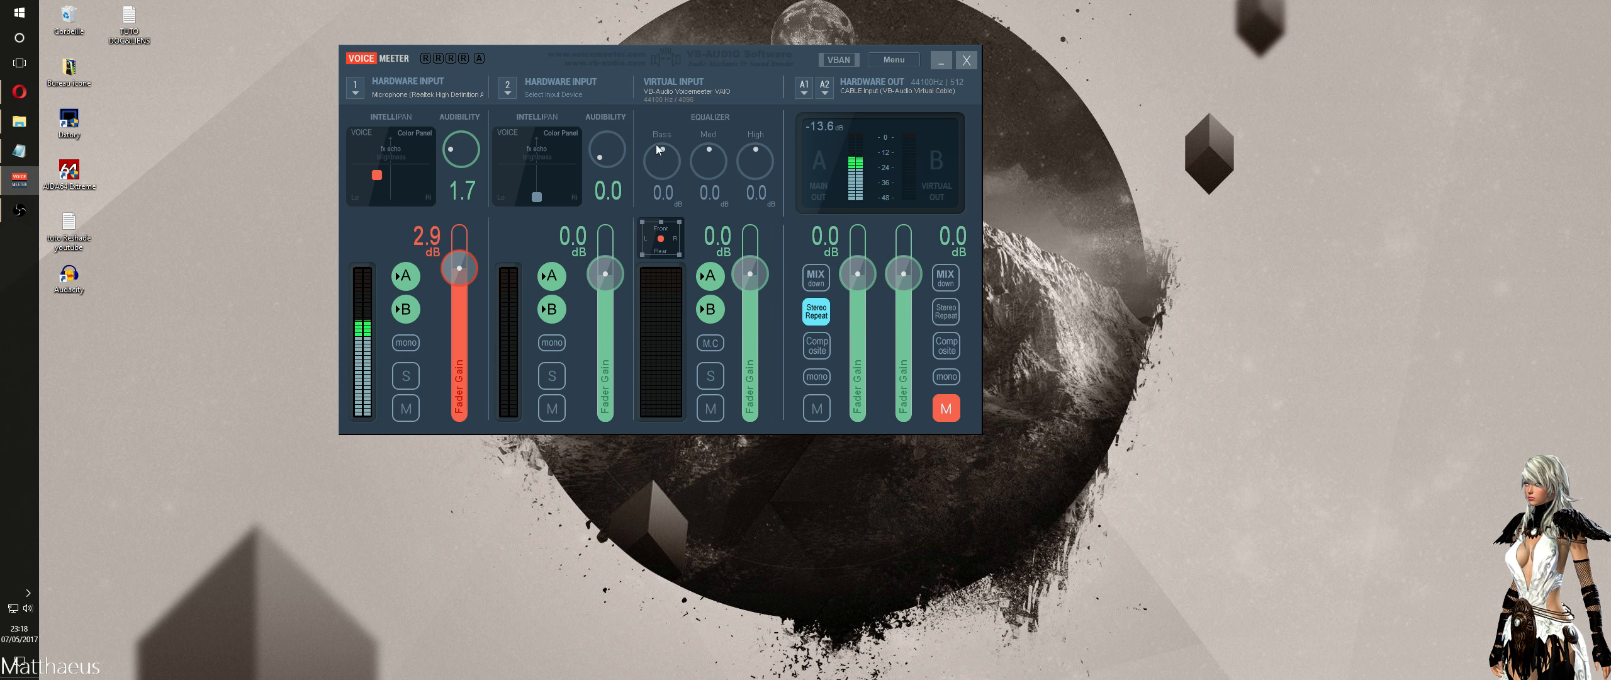
Minimize the mixer and bring up Open Broadcaster Software higher on the desktop.
click(944, 61)
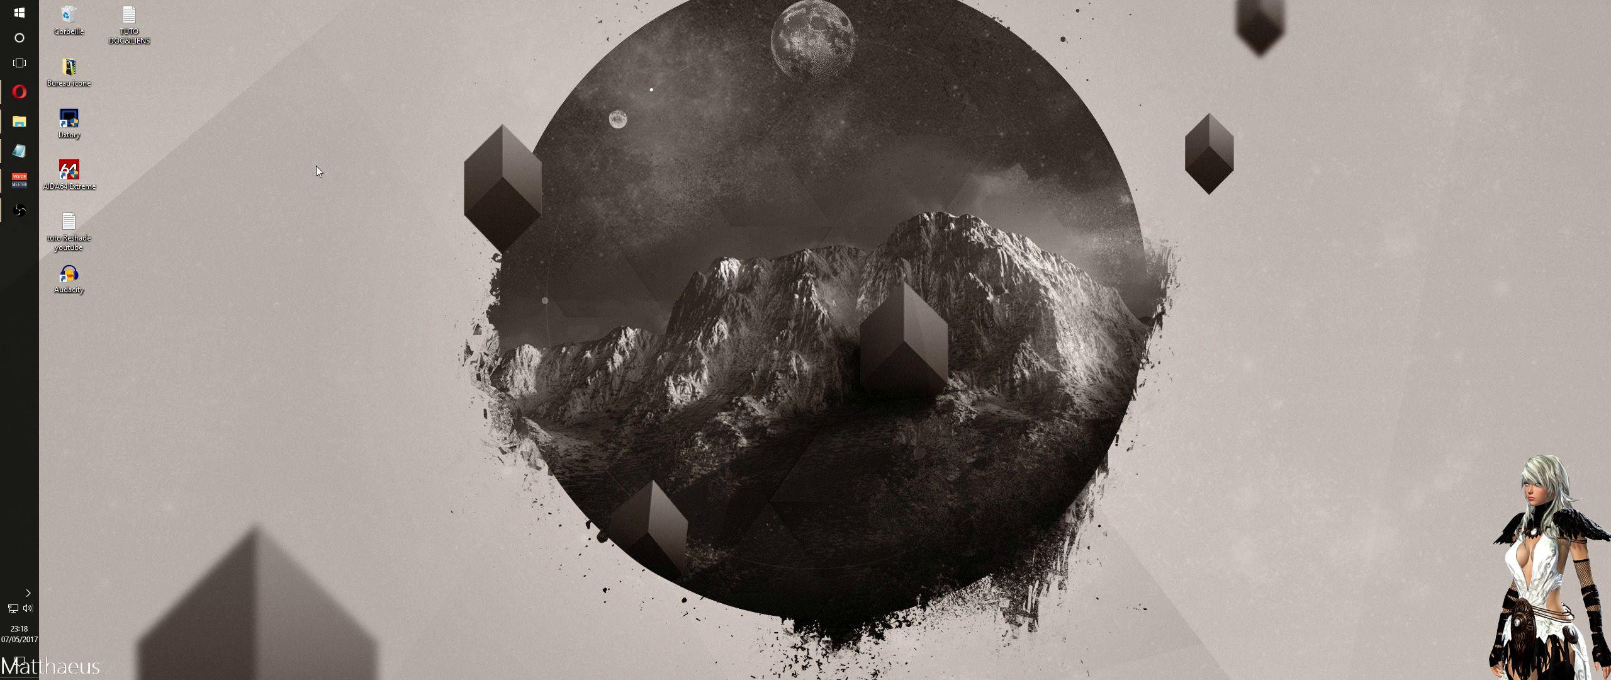
click(17, 213)
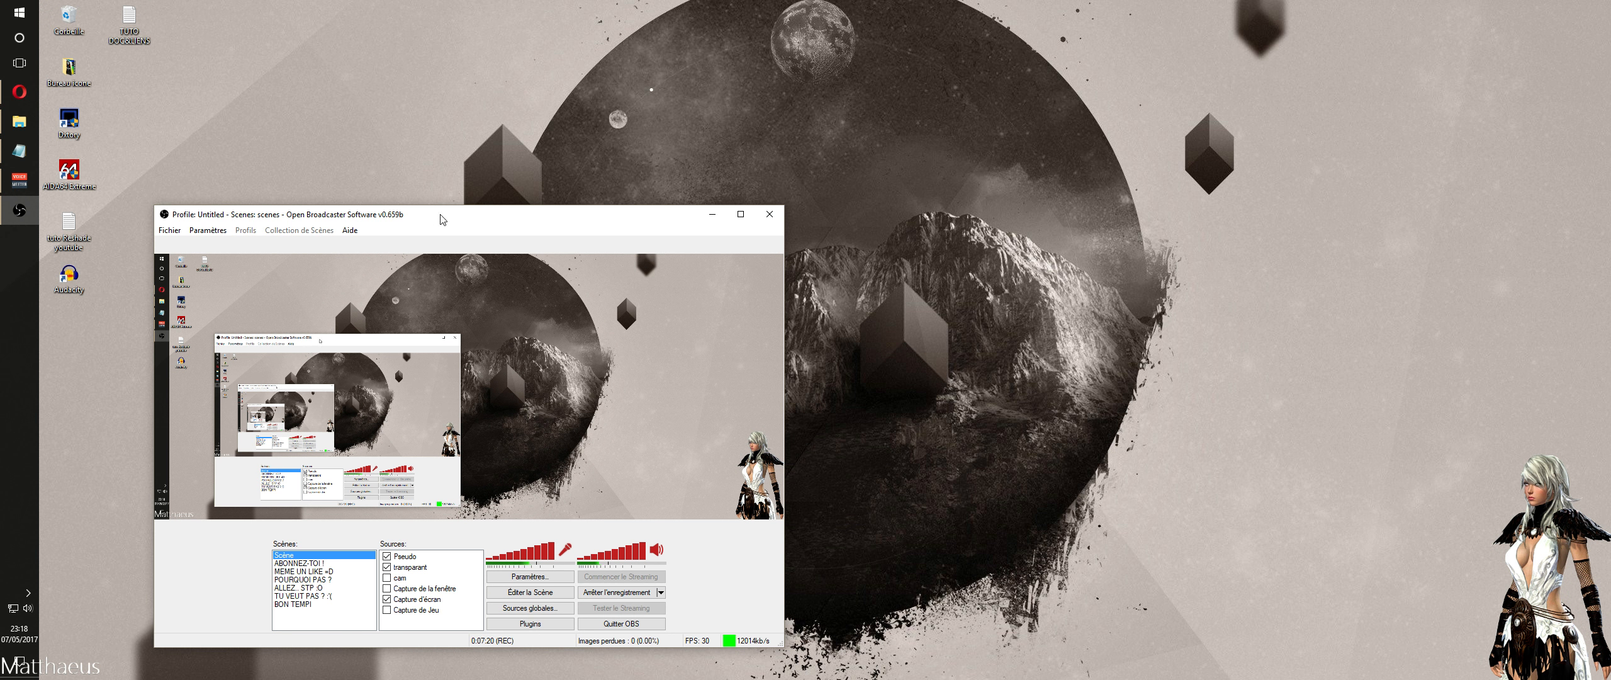
drag(458, 220, 514, 114)
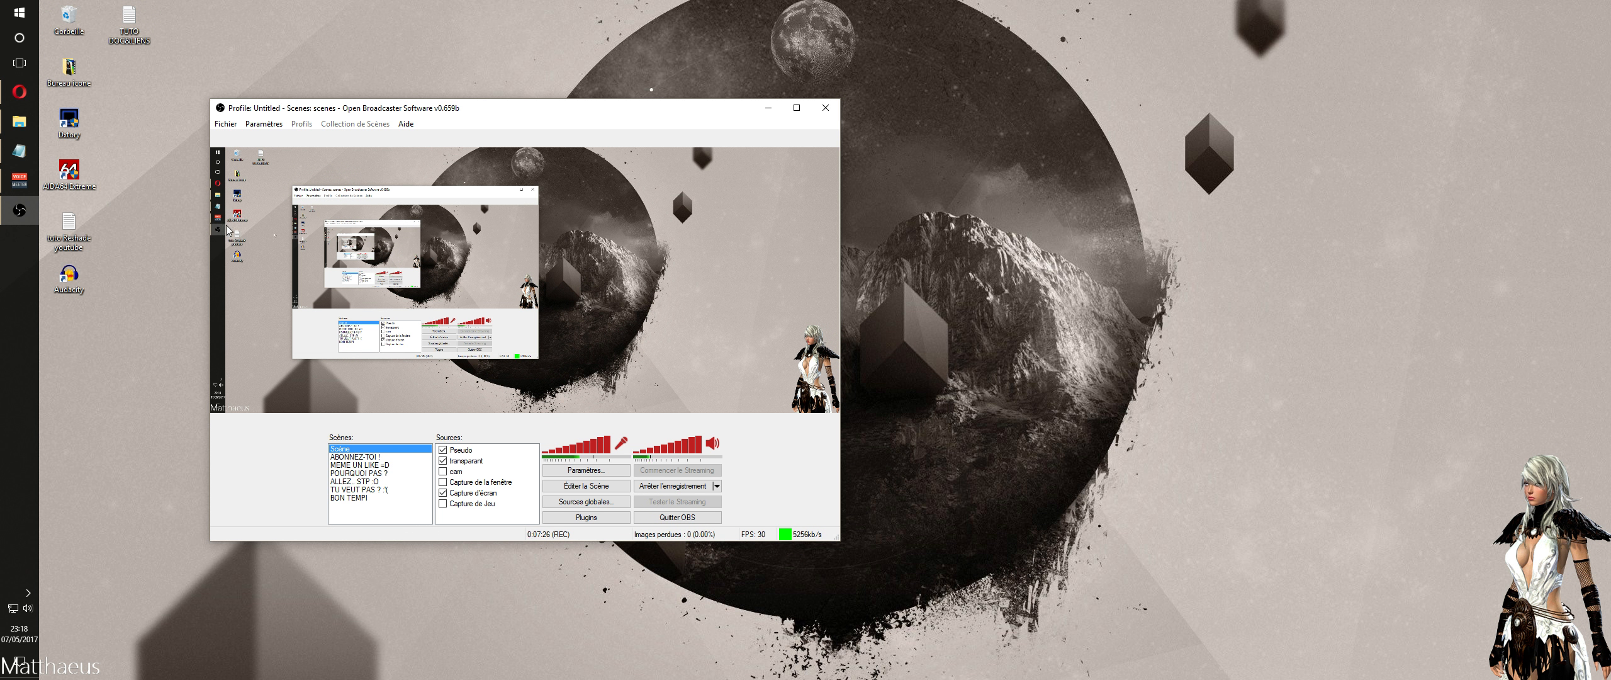
Check the audio settings' microphone/auxiliary device list for CABLE Output (VB-Audio Virtual Cable) and close the settings.
click(264, 126)
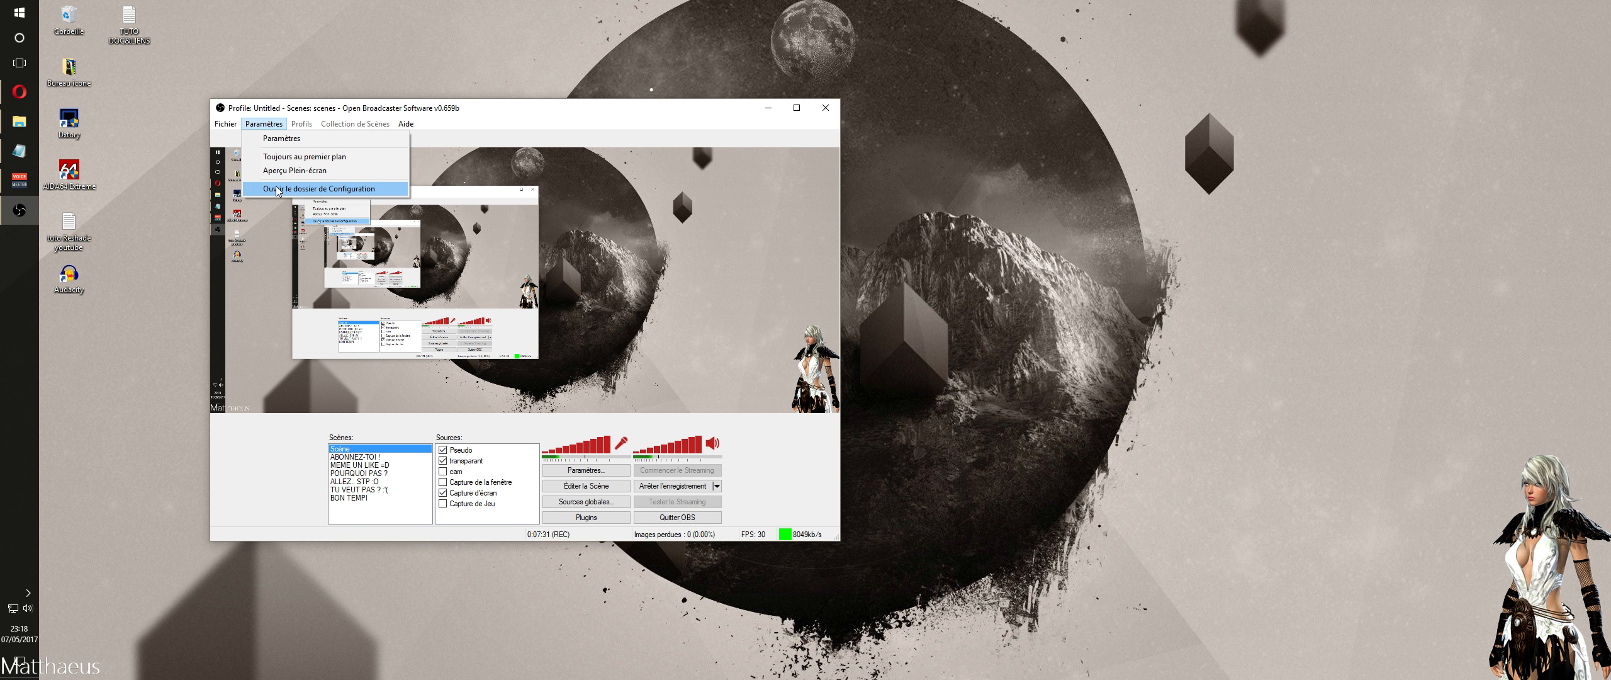
click(297, 141)
click(583, 178)
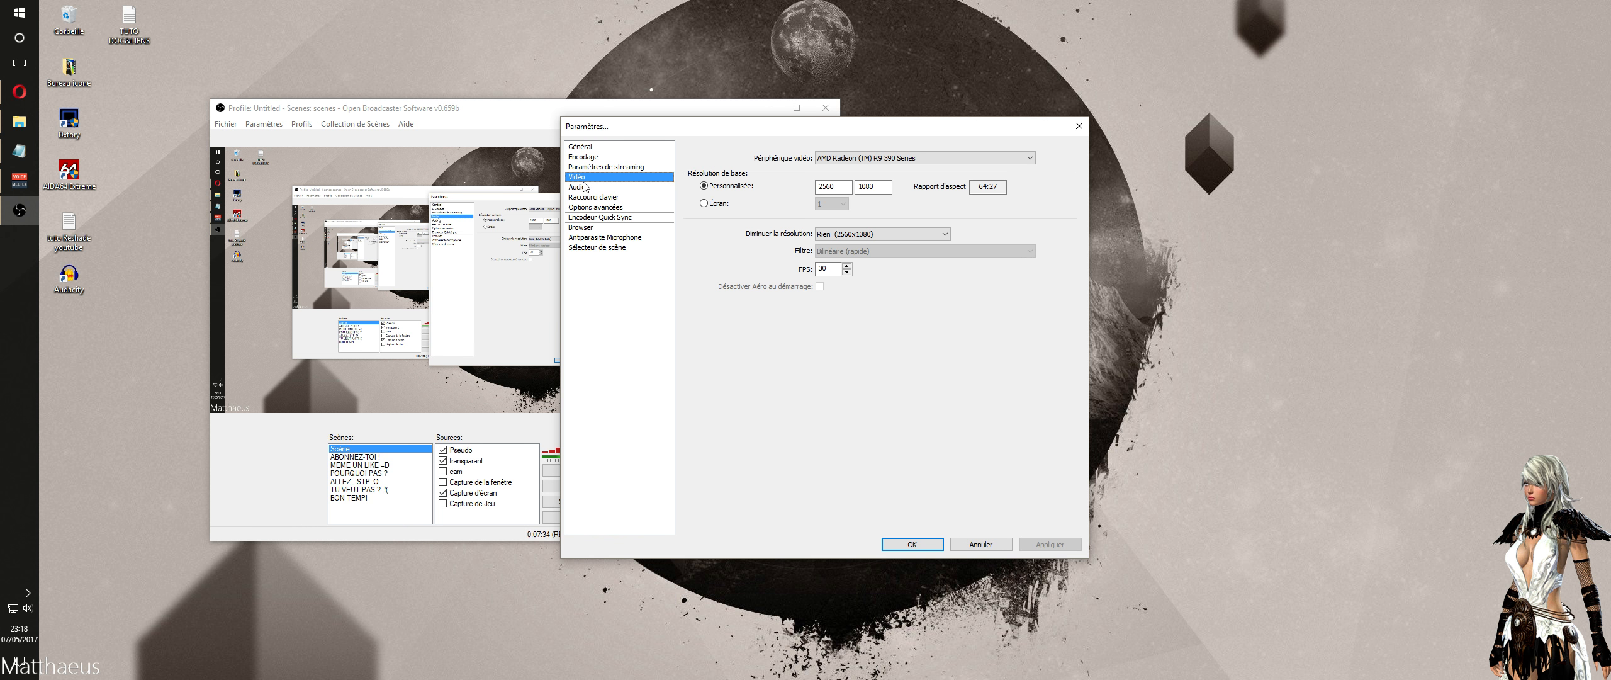
click(584, 187)
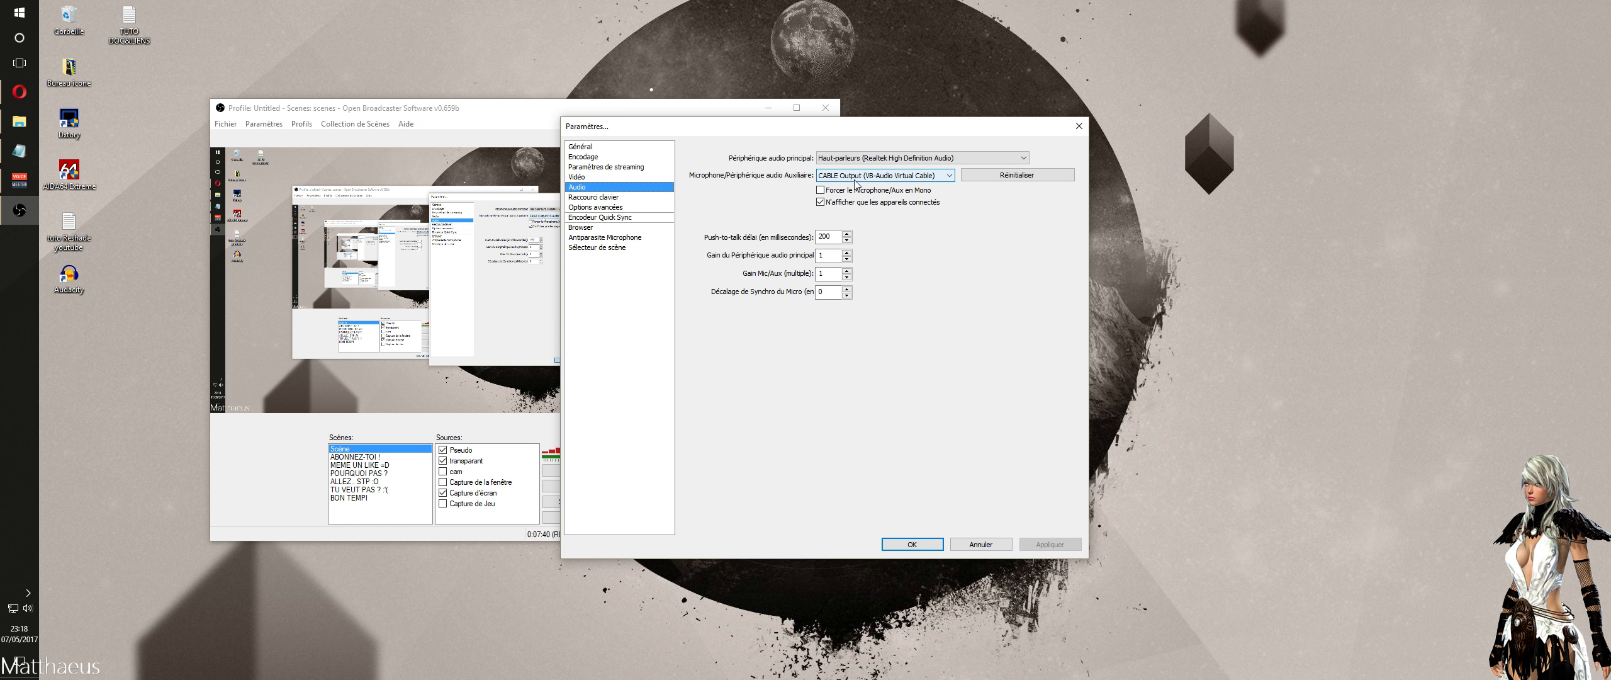
click(930, 177)
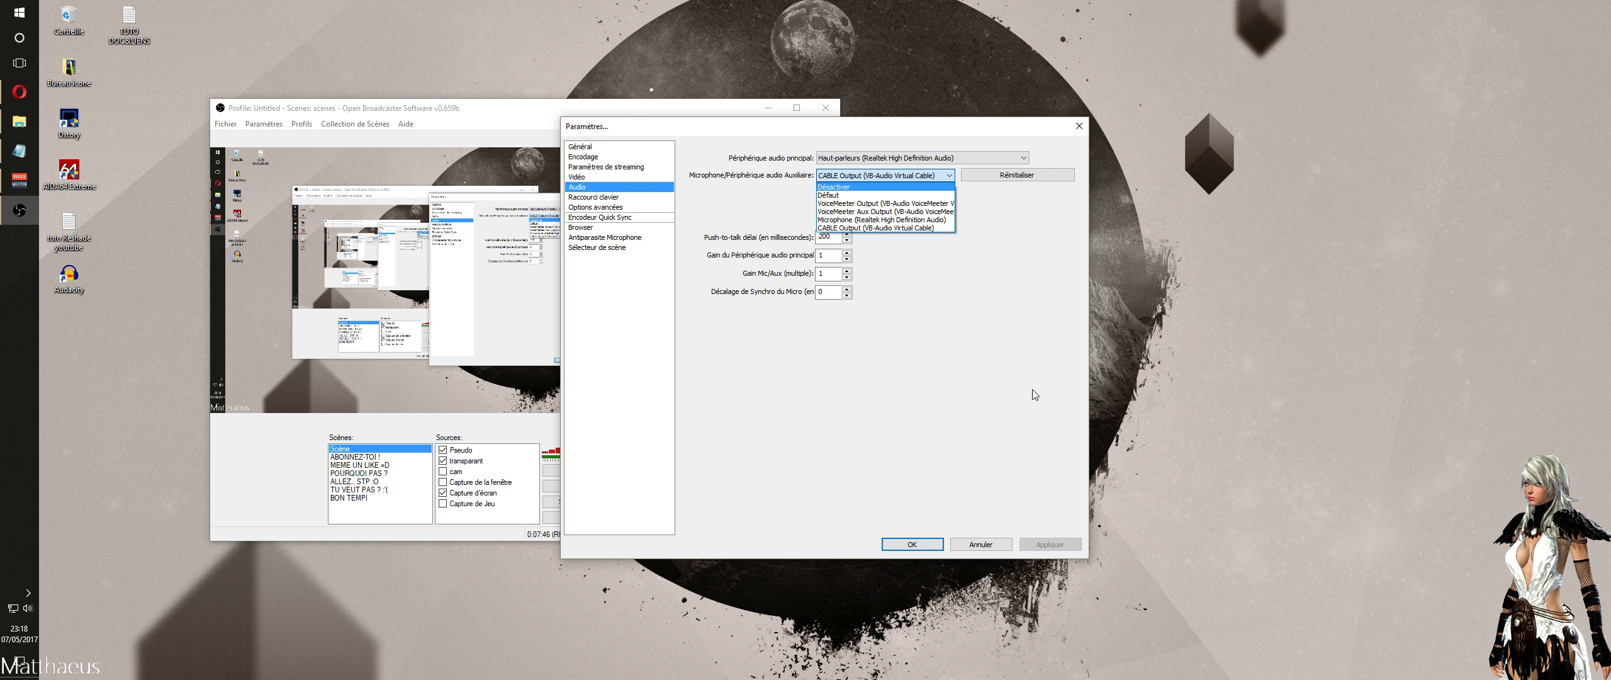
click(913, 423)
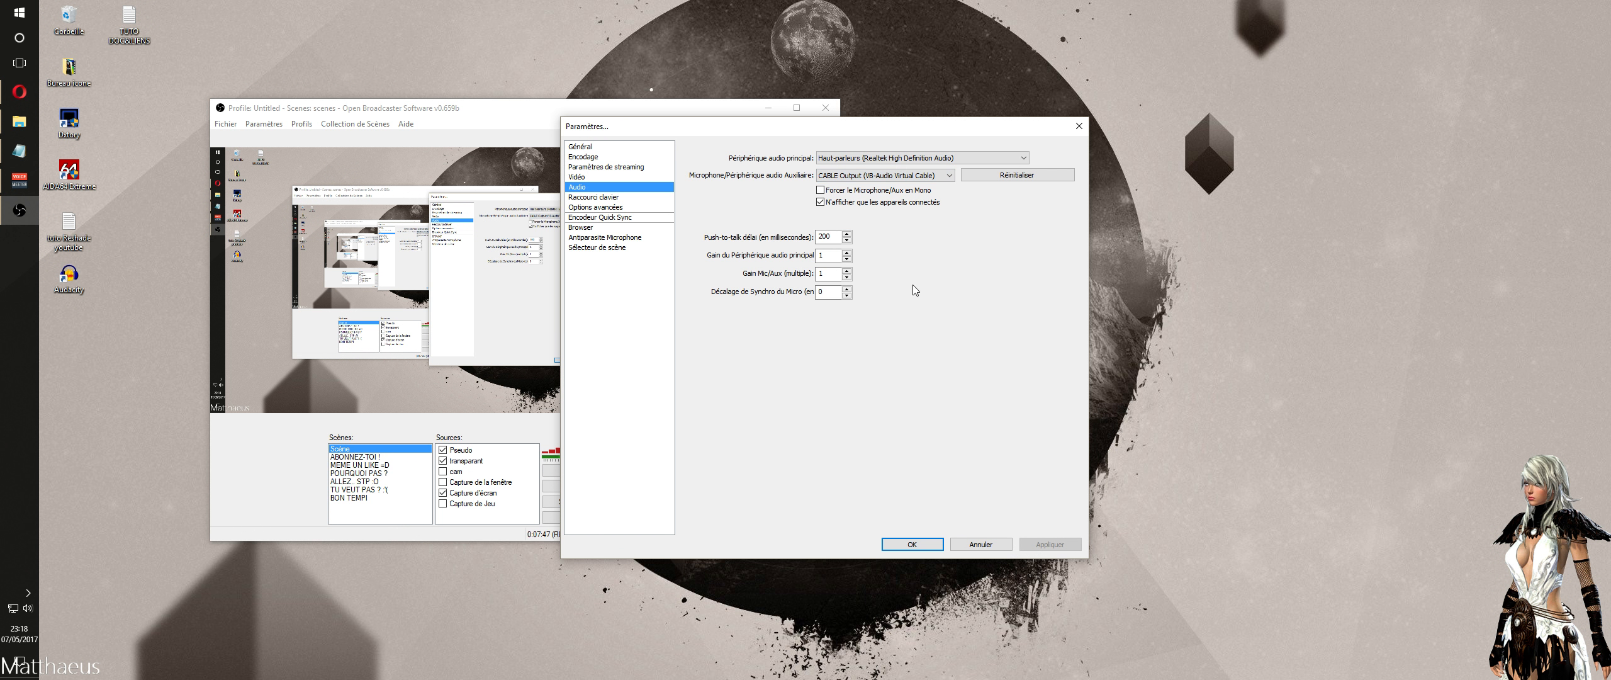
click(928, 548)
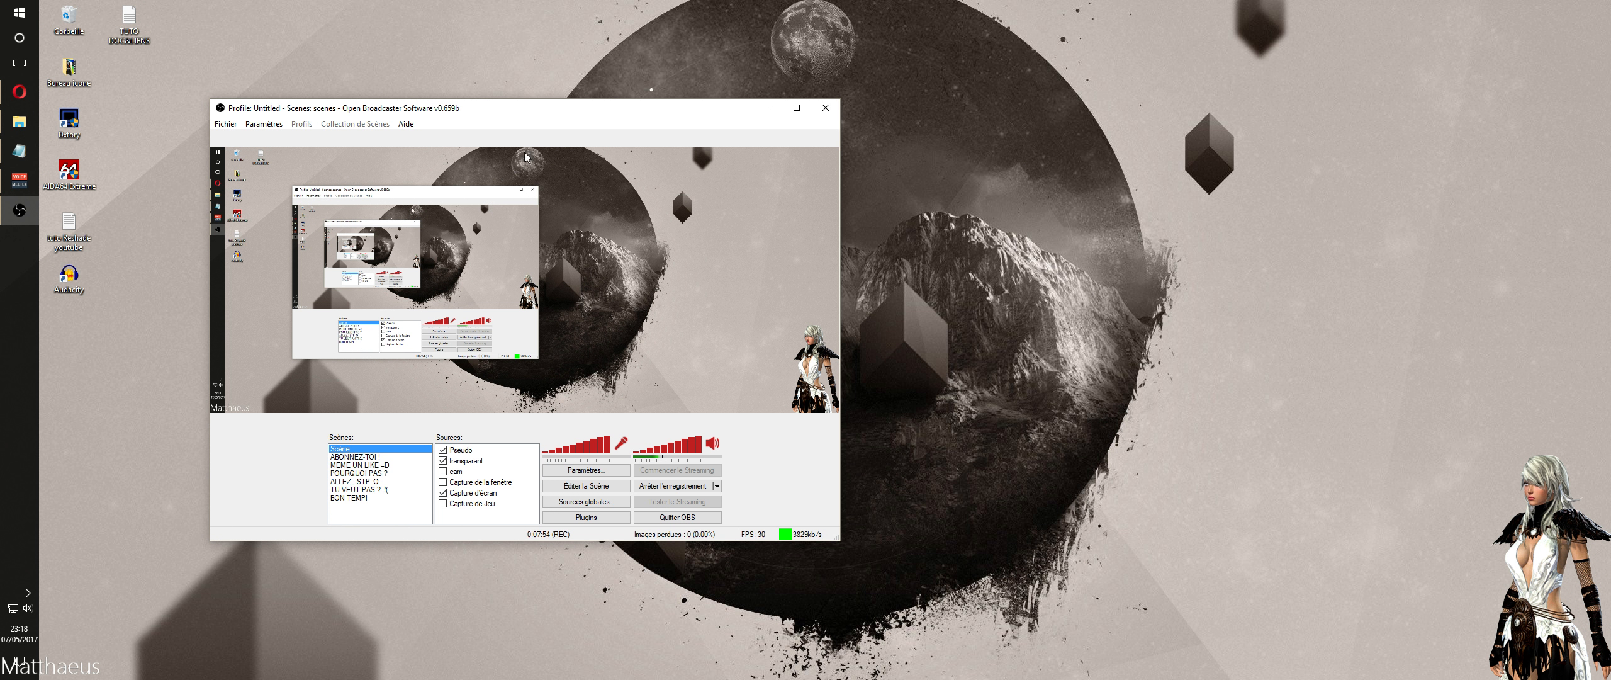